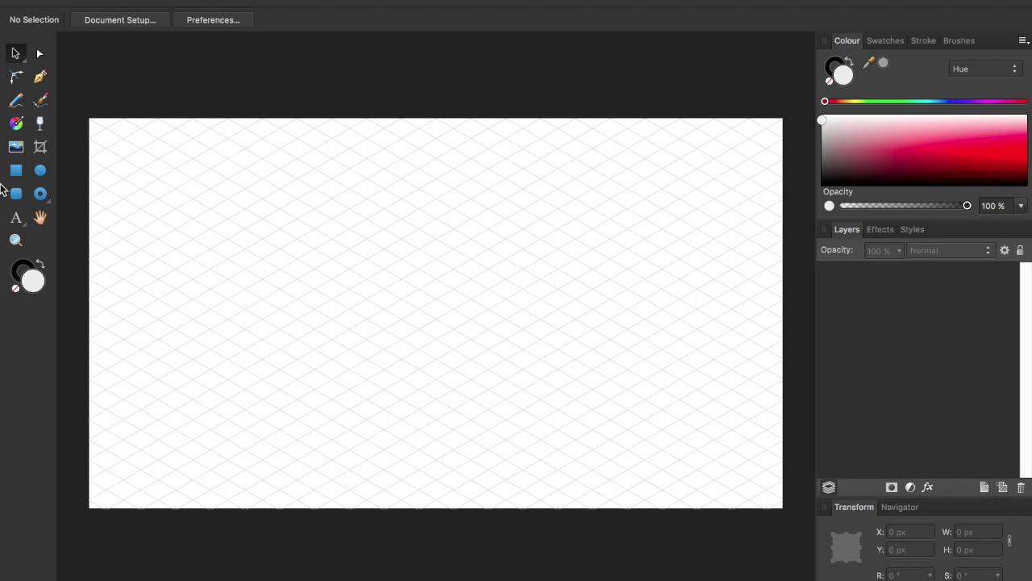
# - Pen-draw the stand's sloped parallelogram base plate on the isometric grid
pyautogui.press('p')
pyautogui.moveTo(425, 319); pyautogui.dragTo(367, 292)
pyautogui.click(374, 288)
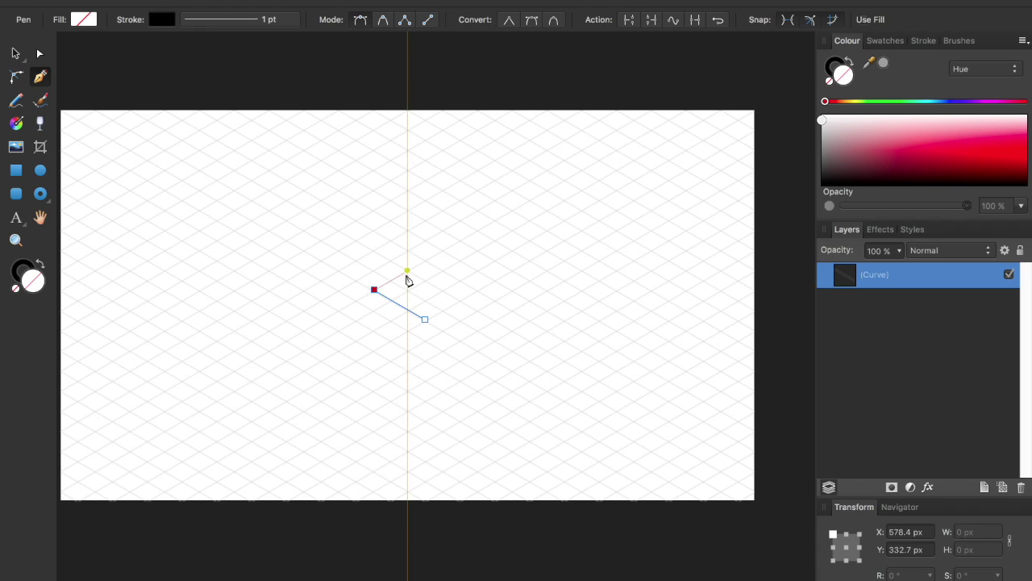
pyautogui.click(407, 271)
pyautogui.scroll(3, 475, 316)
pyautogui.scroll(2, 477, 315)
pyautogui.click(259, 351)
pyautogui.press('a')
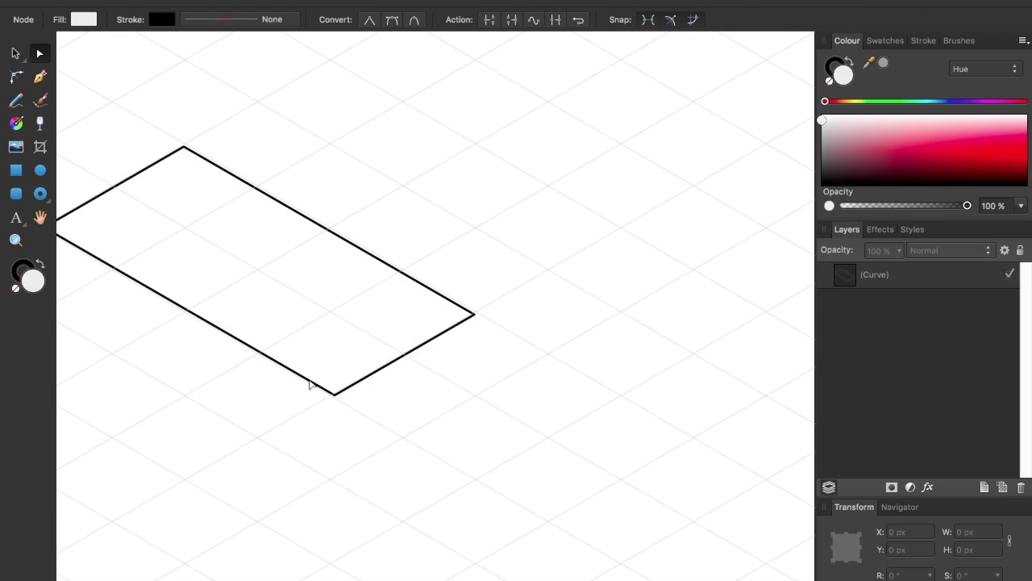
pyautogui.scroll(4, 319, 383)
pyautogui.scroll(-5, 226, 333)
pyautogui.press('v')
pyautogui.scroll(-3, 323, 341)
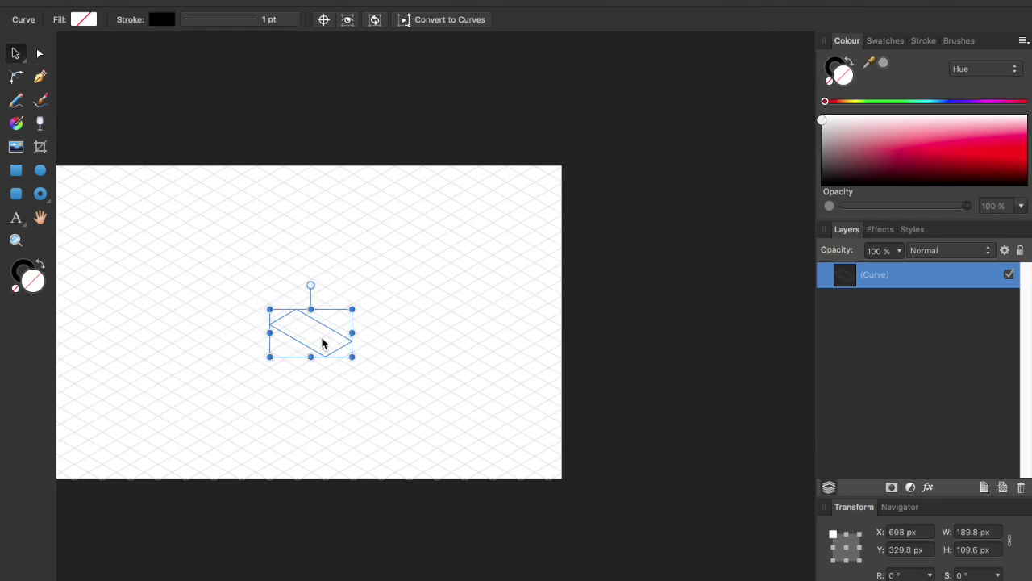
pyautogui.scroll(3, 323, 341)
pyautogui.hotkey('ctrl', 'd')
# - Draw the upright neck panel and a triangular wedge at the base end
pyautogui.press('p')
pyautogui.click(242, 320)
pyautogui.click(303, 354)
pyautogui.scroll(3, 315, 335)
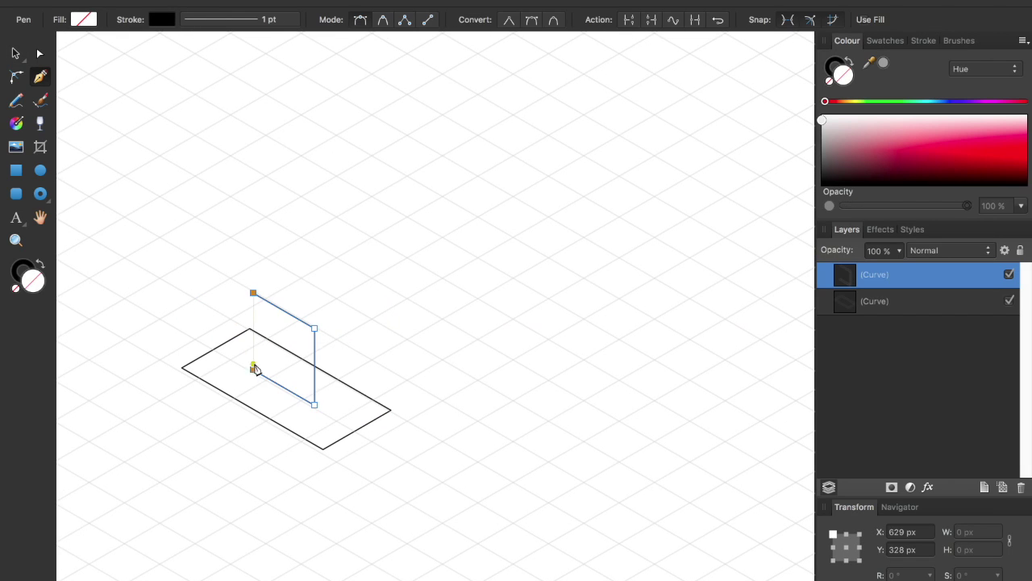
pyautogui.scroll(3, 390, 413)
pyautogui.click(390, 413)
pyautogui.click(253, 491)
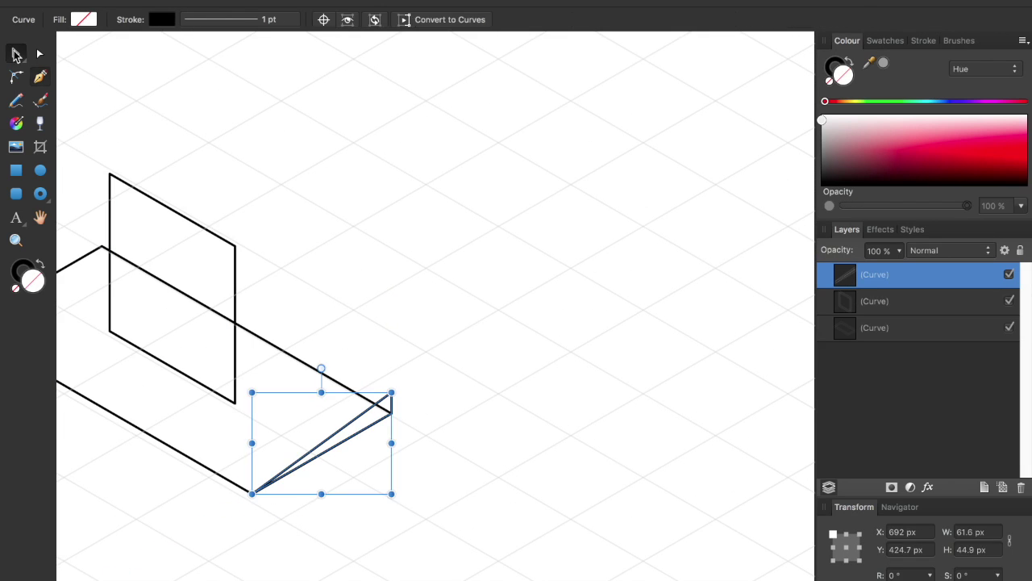
# - Duplicate the wedge to the base's opposite end and draw the base's raised top edge
pyautogui.click(15, 54)
pyautogui.moveTo(382, 423); pyautogui.dragTo(249, 267)
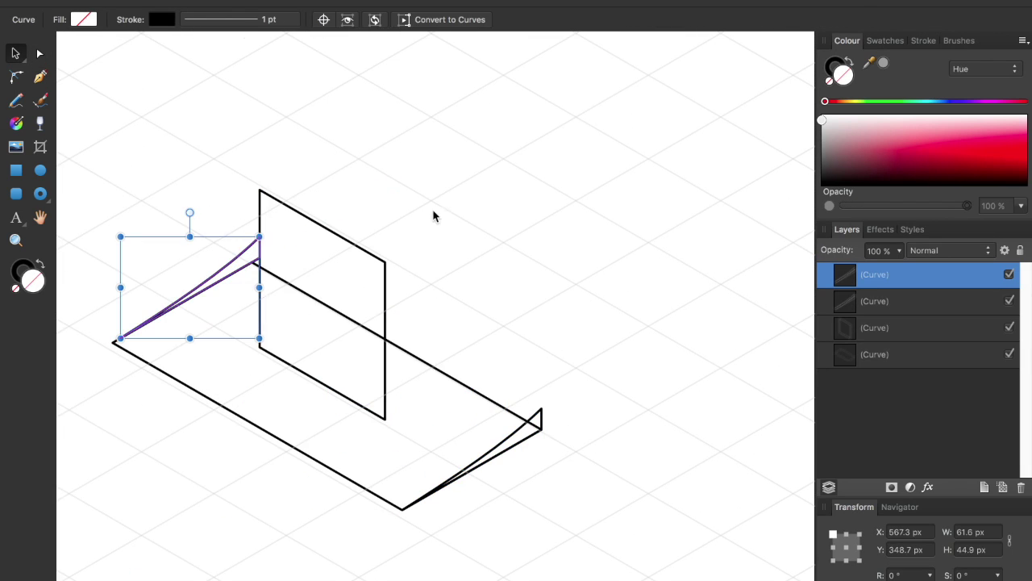
pyautogui.press('p')
pyautogui.click(258, 238)
pyautogui.click(540, 409)
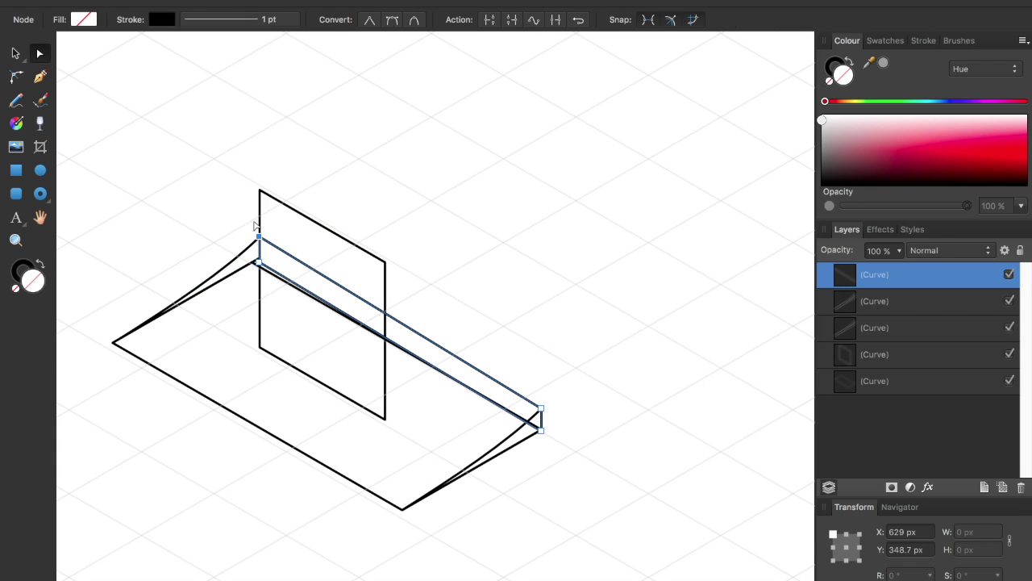
# - Snap the top edge line's end node onto the far wedge tip
pyautogui.scroll(3, 255, 226)
pyautogui.scroll(-2, 357, 223)
pyautogui.scroll(-2, 357, 223)
pyautogui.hscroll(2, 357, 224)
pyautogui.click(750, 390)
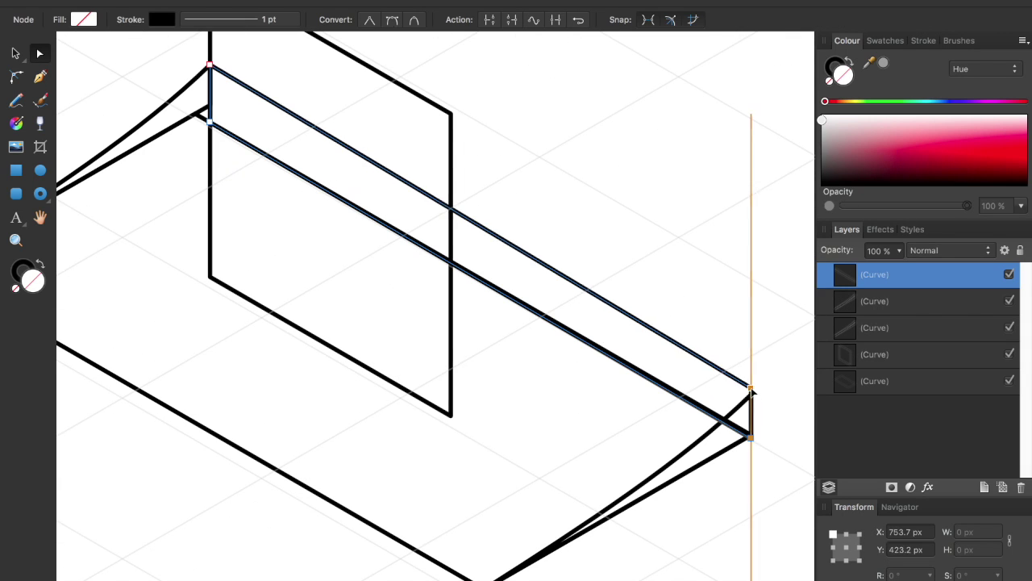
pyautogui.press('v')
pyautogui.moveTo(210, 65); pyautogui.dragTo(193, 74)
pyautogui.press('a')
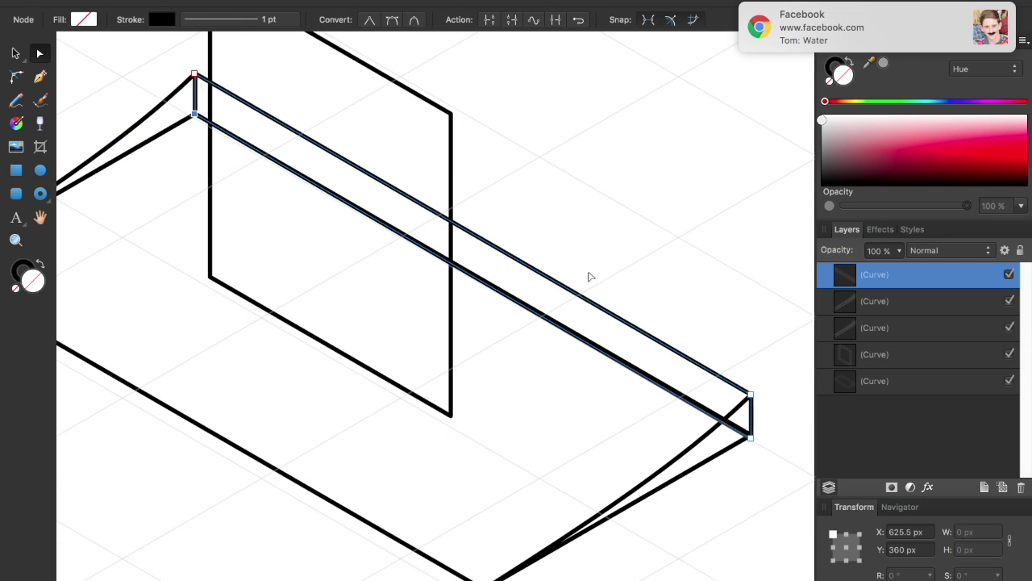
pyautogui.click(787, 421)
pyautogui.scroll(-2, 787, 421)
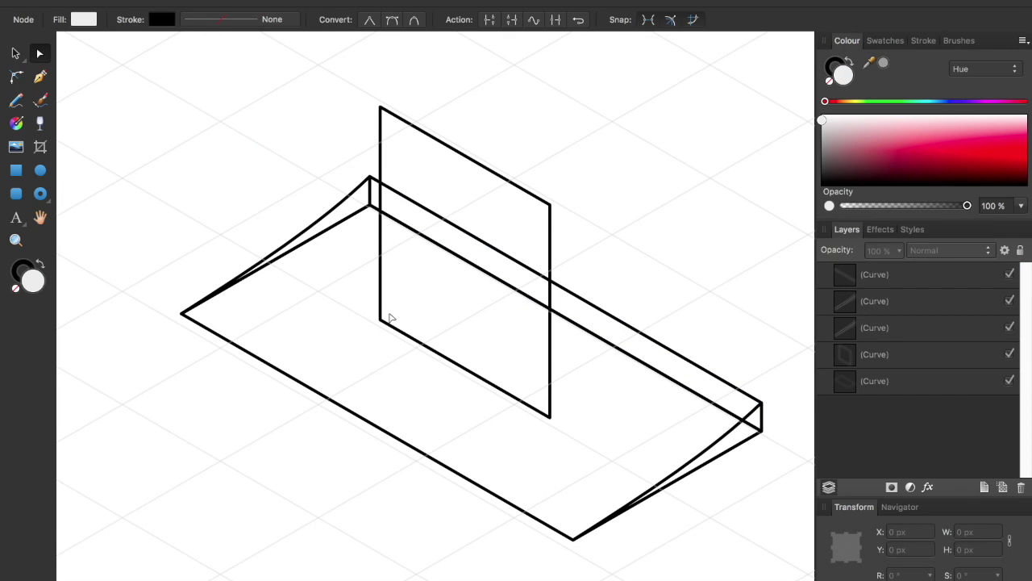
# - Draw the neck panel's vertical side edge and the large screen outline
pyautogui.click(566, 199)
pyautogui.click(565, 407)
pyautogui.scroll(2, 557, 242)
pyautogui.scroll(-2, 557, 242)
pyautogui.scroll(-1, 511, 250)
pyautogui.scroll(-1, 385, 208)
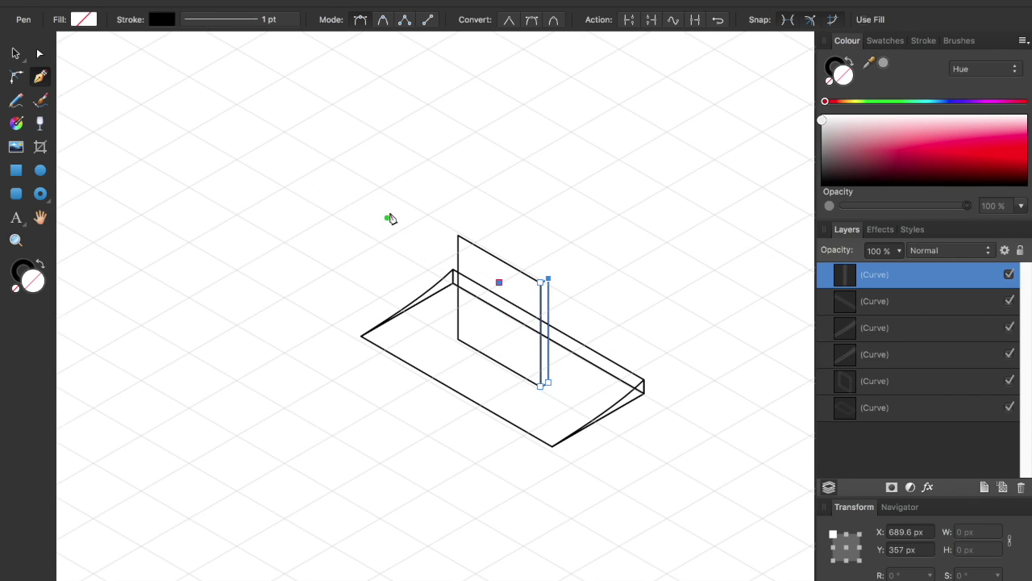
pyautogui.click(360, 202)
pyautogui.scroll(-1, 351, 149)
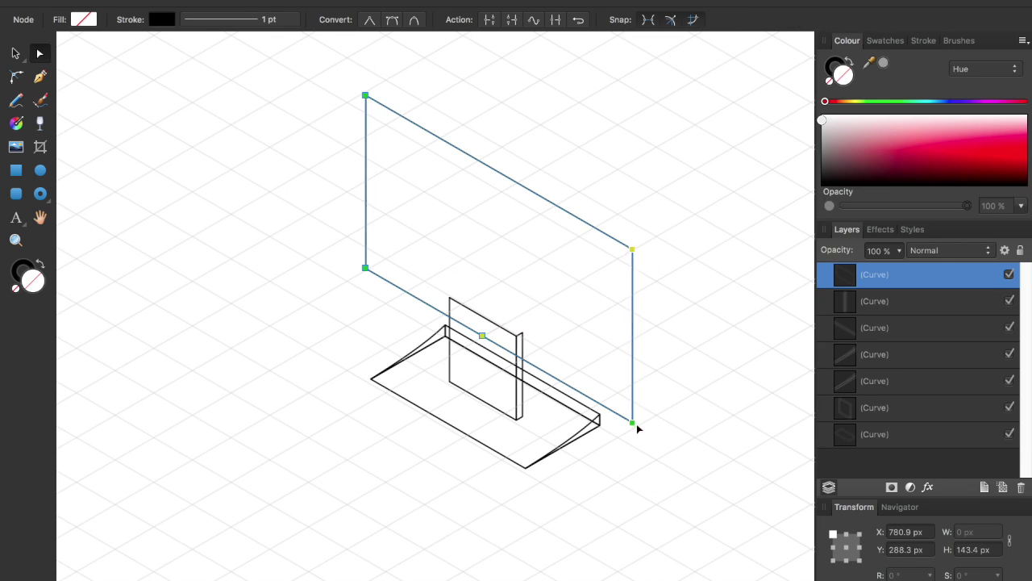
# - Edit the screen outline's nodes and delete the stray bottom strip
pyautogui.click(13, 54)
pyautogui.click(607, 407)
pyautogui.scroll(1, 607, 409)
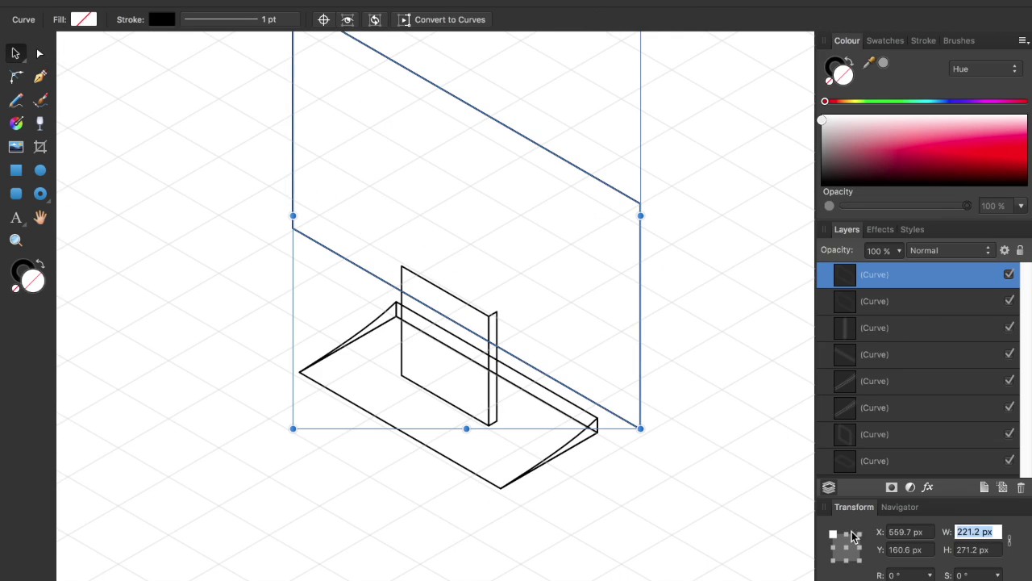
pyautogui.press('a')
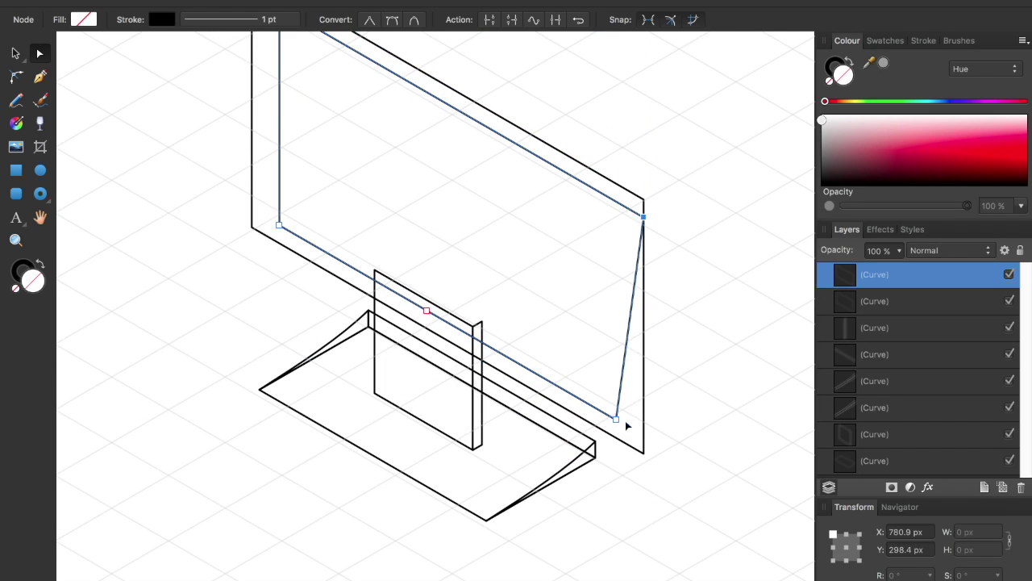
pyautogui.scroll(3, 626, 425)
pyautogui.hscroll(-5, 627, 425)
pyautogui.scroll(-3, 573, 379)
pyautogui.hscroll(3, 573, 379)
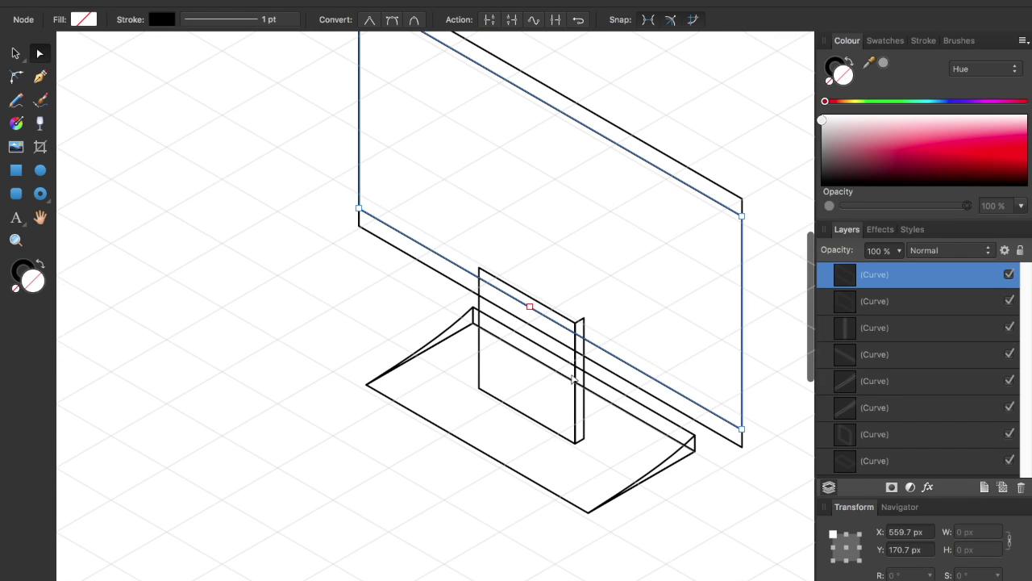
pyautogui.click(611, 406)
pyautogui.press('Delete')
# - Draw a line along the base's top edge to its far corner
pyautogui.press('p')
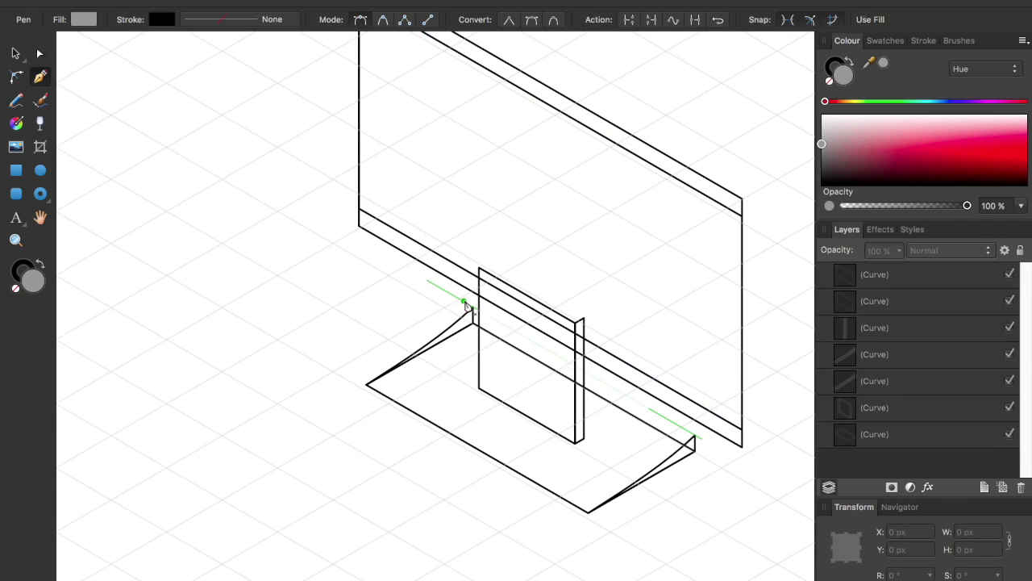
pyautogui.click(467, 307)
pyautogui.click(694, 436)
pyautogui.press('a')
pyautogui.scroll(3, 476, 313)
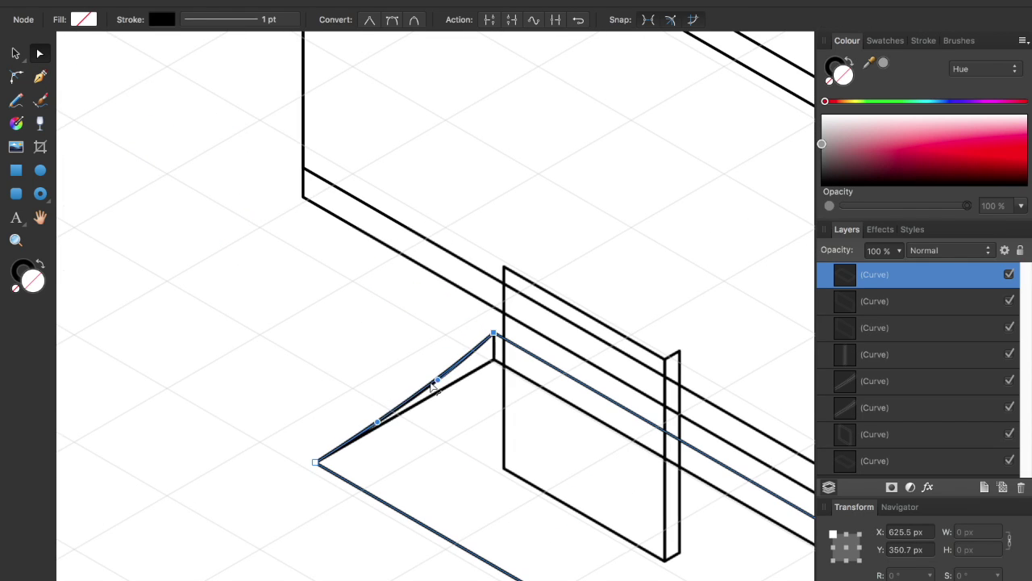
pyautogui.scroll(-5, 436, 307)
# - Fill the base and neck panel light grey, with the base layered behind the neck
pyautogui.click(829, 152)
pyautogui.moveTo(829, 152); pyautogui.dragTo(822, 135)
pyautogui.moveTo(875, 274)
pyautogui.mouseDown()
pyautogui.moveTo(863, 478)
pyautogui.moveTo(855, 411)
pyautogui.mouseUp()
pyautogui.click(455, 203)
pyautogui.scroll(3, 456, 203)
pyautogui.click(822, 142)
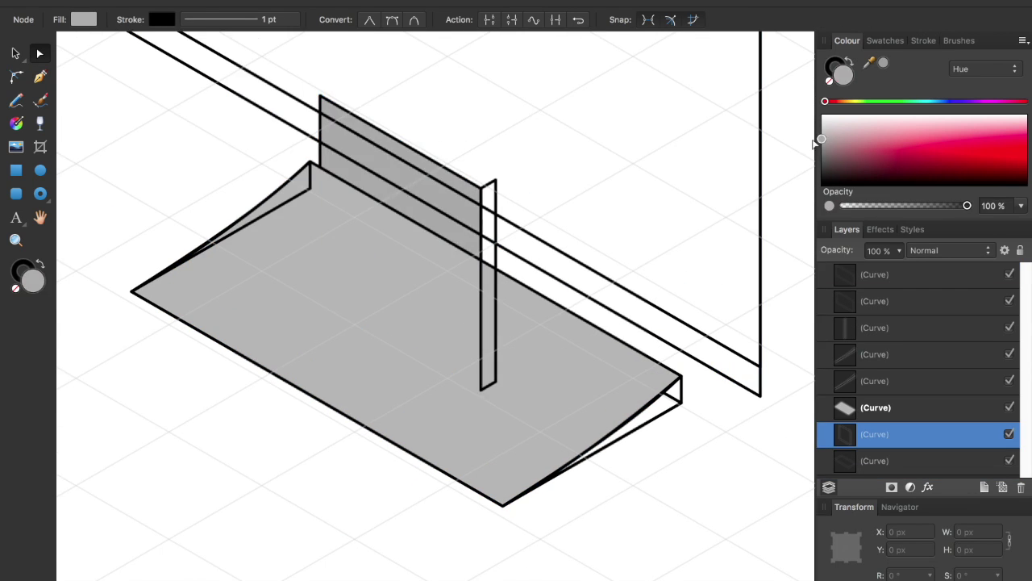
pyautogui.press('super+bracketright')
pyautogui.click(822, 137)
# - Give the neck's thin side piece a darker grey from the grey swatches
pyautogui.click(488, 307)
pyautogui.click(822, 137)
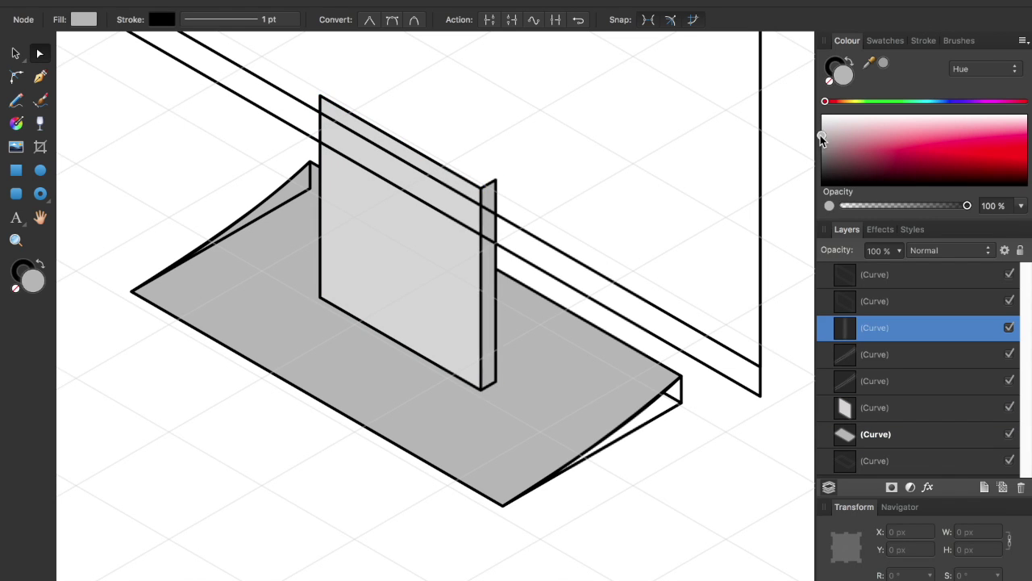
pyautogui.click(584, 449)
pyautogui.click(885, 41)
pyautogui.click(488, 282)
pyautogui.scroll(-3, 656, 288)
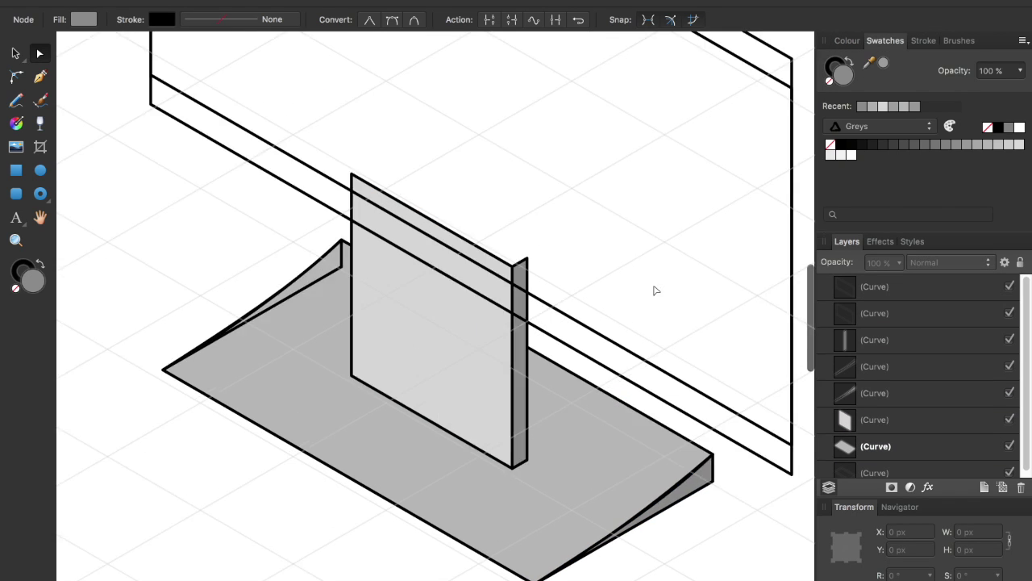
# - Pen-draw the monitor frame's top edge and right side edge
pyautogui.press('p')
pyautogui.scroll(10, 240, 71)
pyautogui.scroll(-5, 370, 132)
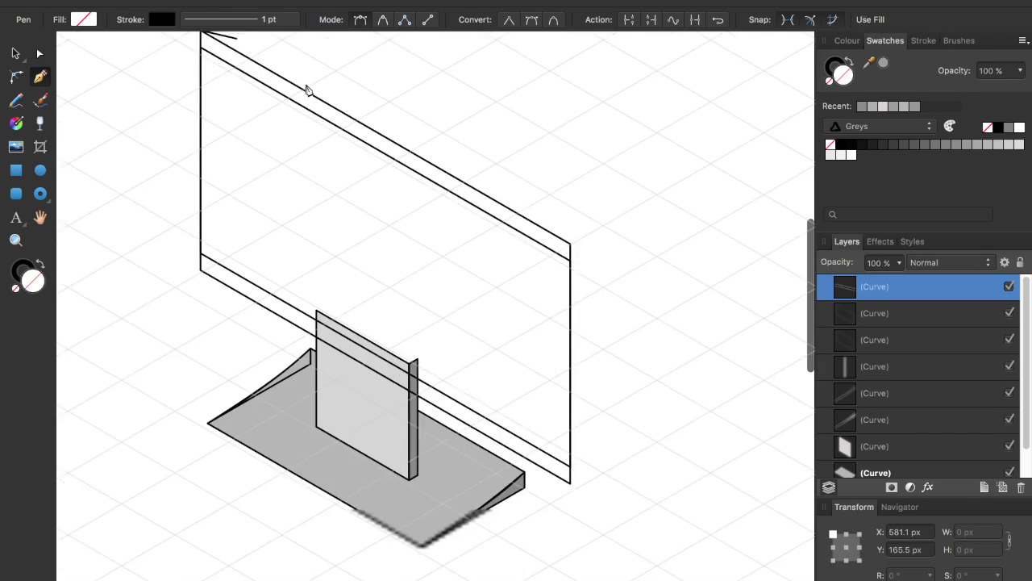
pyautogui.scroll(3, 427, 208)
pyautogui.click(429, 211)
pyautogui.scroll(-3, 429, 211)
pyautogui.press('p')
pyautogui.scroll(5, 542, 392)
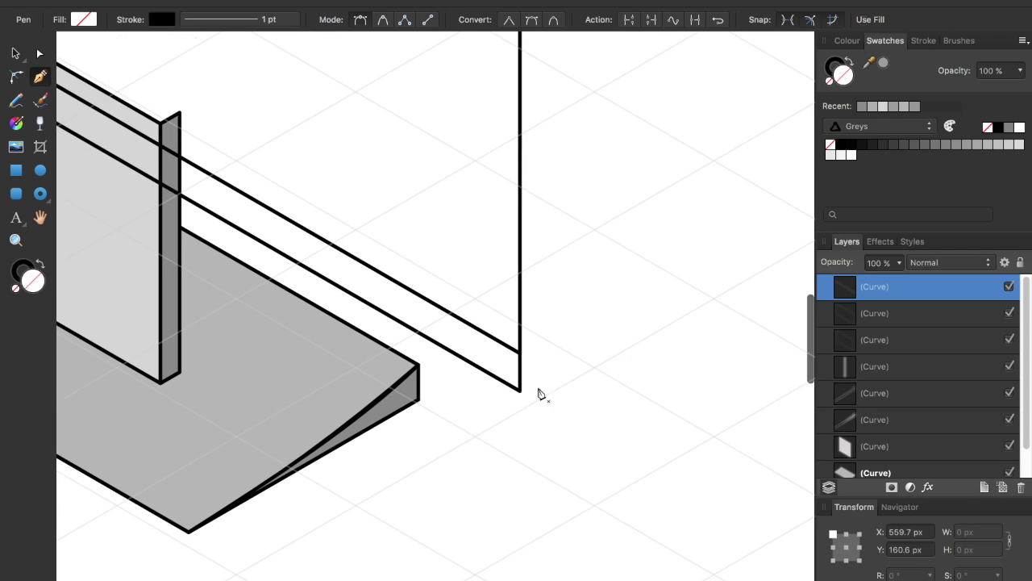
pyautogui.click(544, 352)
pyautogui.scroll(3, 544, 352)
pyautogui.click(592, 268)
# - Add nodes at the frame's upper diagonal and right edge corners for beveling
pyautogui.click(565, 224)
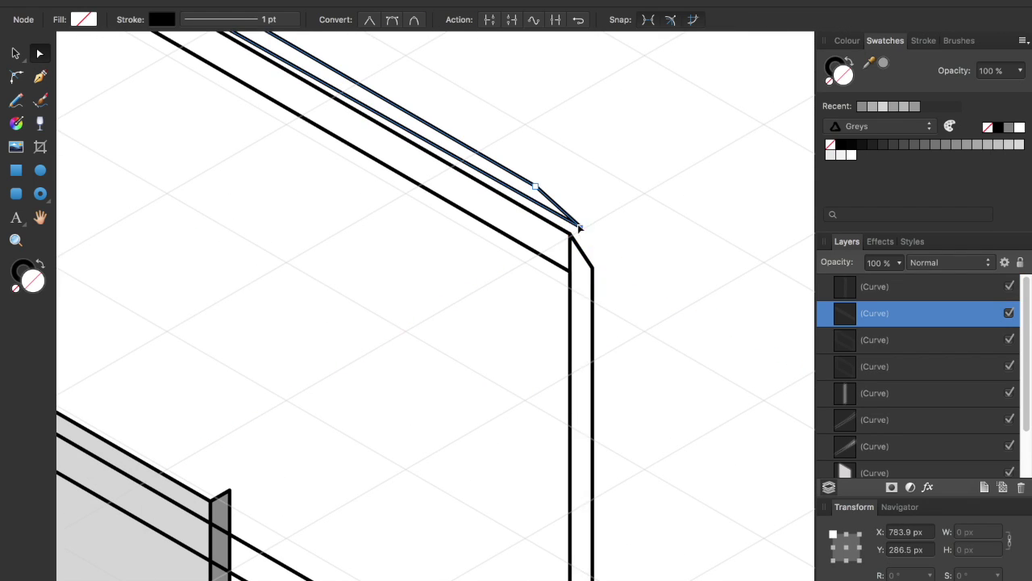
pyautogui.scroll(2, 576, 205)
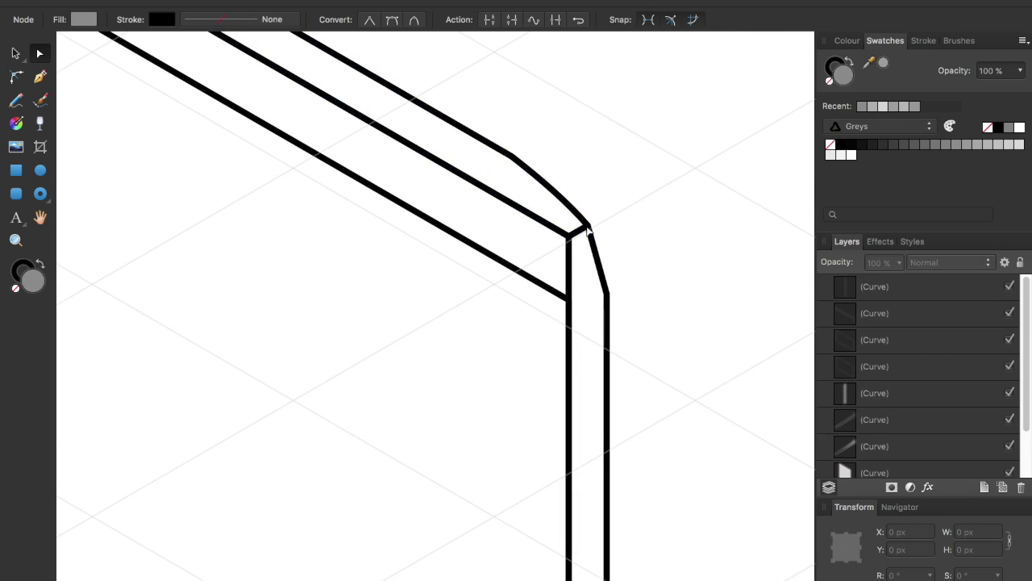
pyautogui.click(564, 199)
pyautogui.hotkey('ctrl', '0')
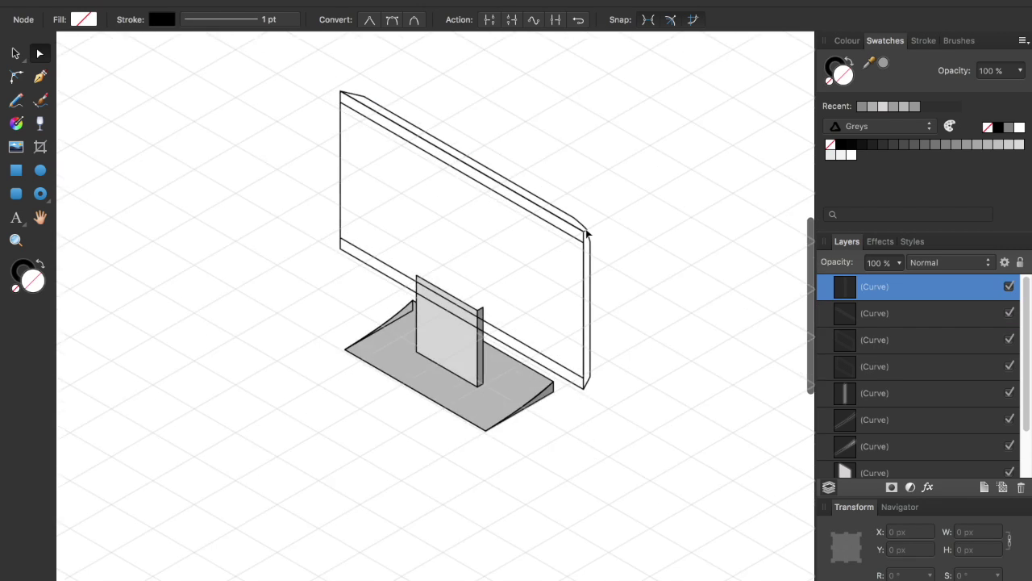
pyautogui.scroll(3, 410, 46)
pyautogui.click(594, 258)
pyautogui.scroll(-3, 625, 249)
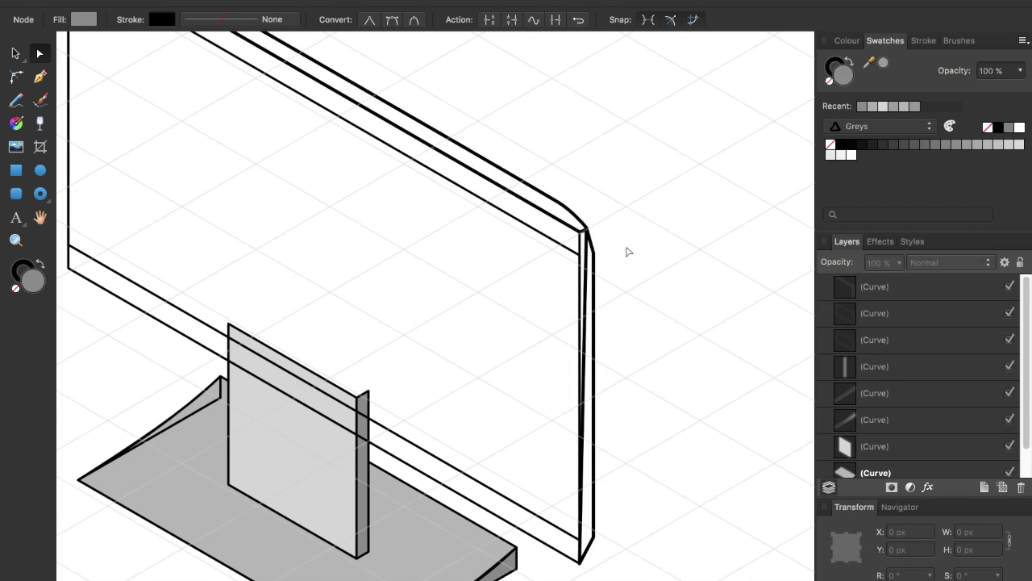
pyautogui.scroll(3, 586, 152)
pyautogui.scroll(-3, 592, 231)
pyautogui.scroll(3, 601, 179)
pyautogui.click(599, 176)
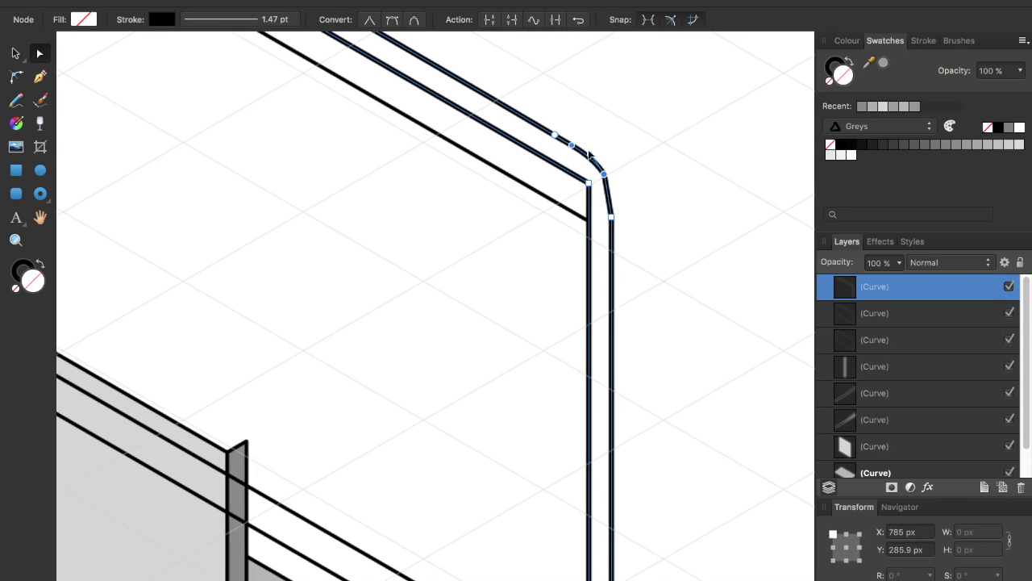
pyautogui.scroll(2, 613, 202)
# - Round the frame's inner and outer top-right corners with the Corner tool
pyautogui.click(589, 221)
pyautogui.press('c')
pyautogui.moveTo(590, 222); pyautogui.dragTo(564, 202)
pyautogui.click(556, 194)
pyautogui.scroll(-3, 557, 194)
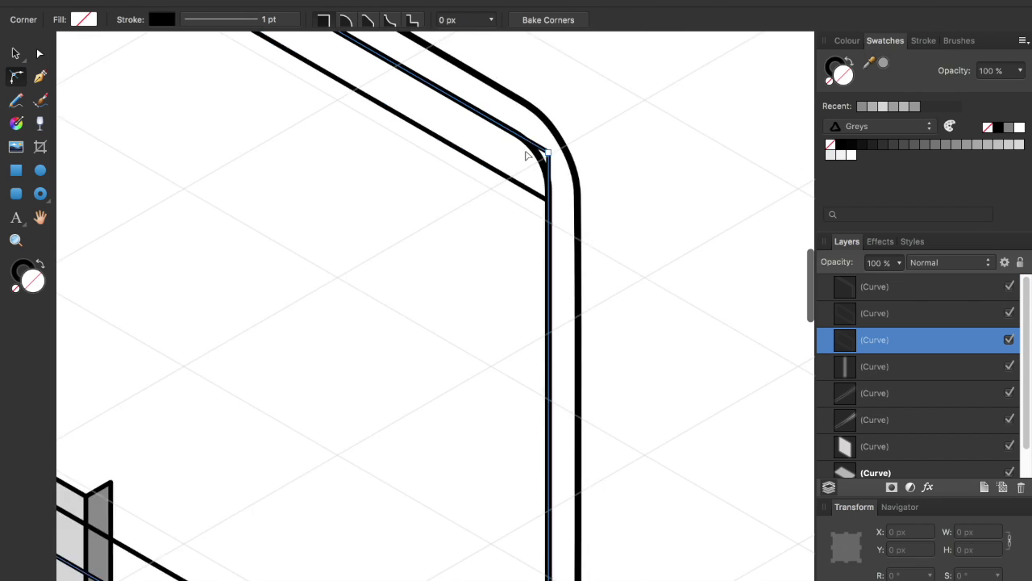
pyautogui.scroll(2, 573, 187)
pyautogui.press('c')
pyautogui.click(654, 235)
pyautogui.click(588, 212)
pyautogui.scroll(2, 587, 211)
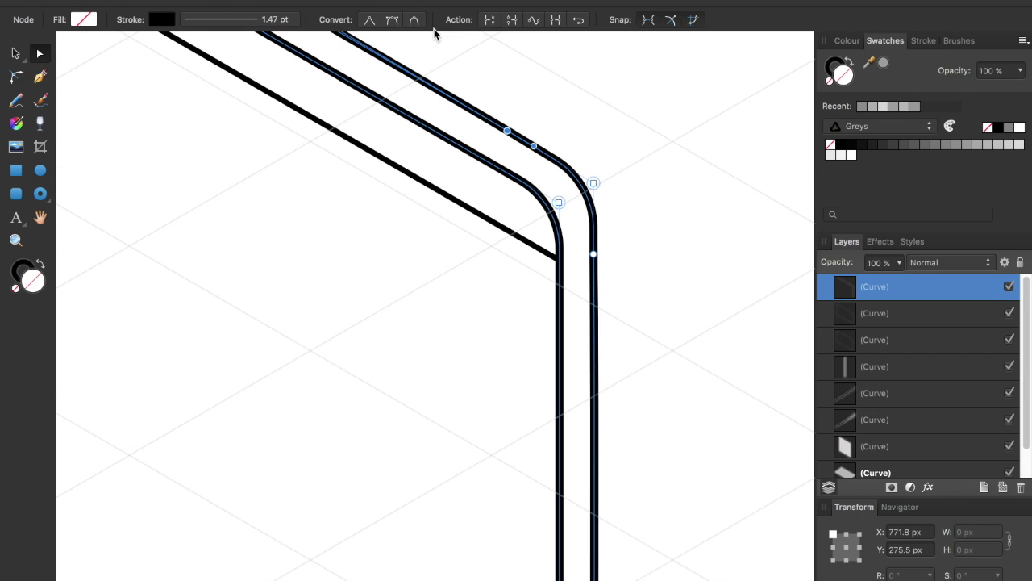
pyautogui.scroll(-3, 433, 32)
pyautogui.scroll(-2, 323, 121)
pyautogui.scroll(3, 360, 106)
# - Thin the frame edges' stroke width to about 0.85 pt
pyautogui.moveTo(361, 106); pyautogui.dragTo(394, 145)
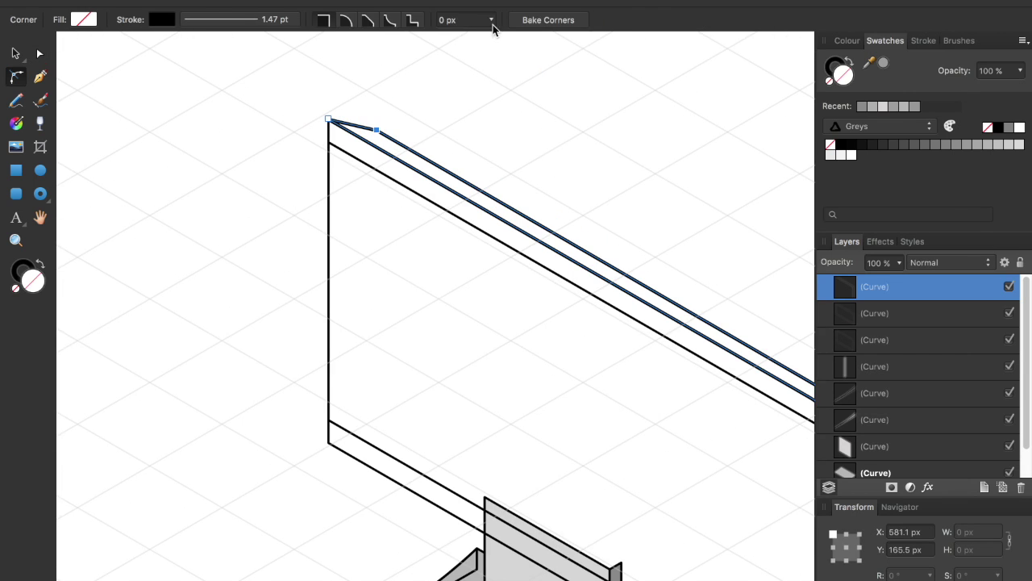
pyautogui.click(924, 40)
pyautogui.moveTo(887, 87); pyautogui.dragTo(878, 86)
pyautogui.scroll(-3, 682, 170)
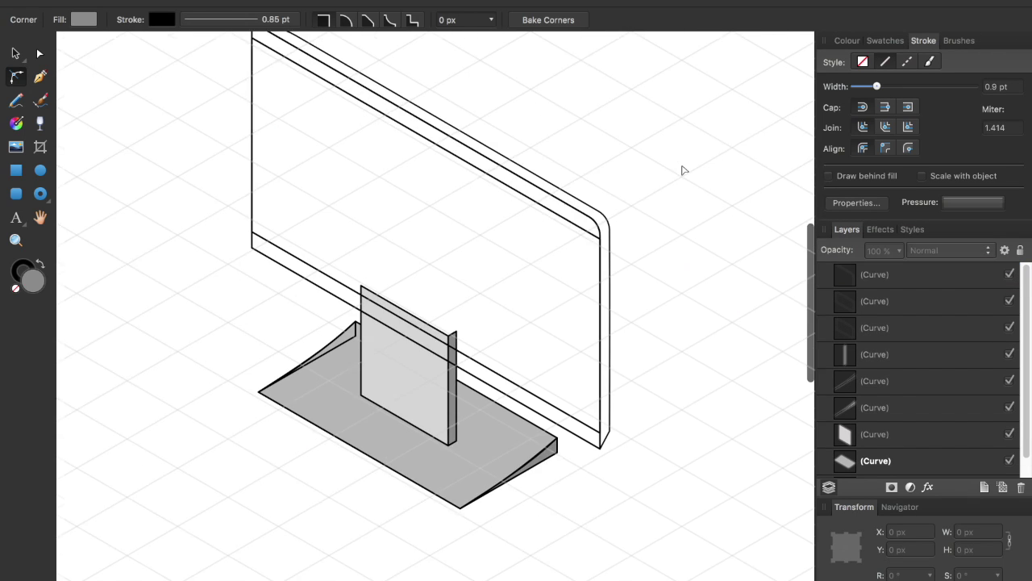
pyautogui.scroll(2, 682, 170)
pyautogui.click(579, 391)
pyautogui.scroll(-2, 672, 334)
# - Fill the screen dark charcoal and apply the base's sampled grey to the frame
pyautogui.press('a')
pyautogui.scroll(1, 276, 292)
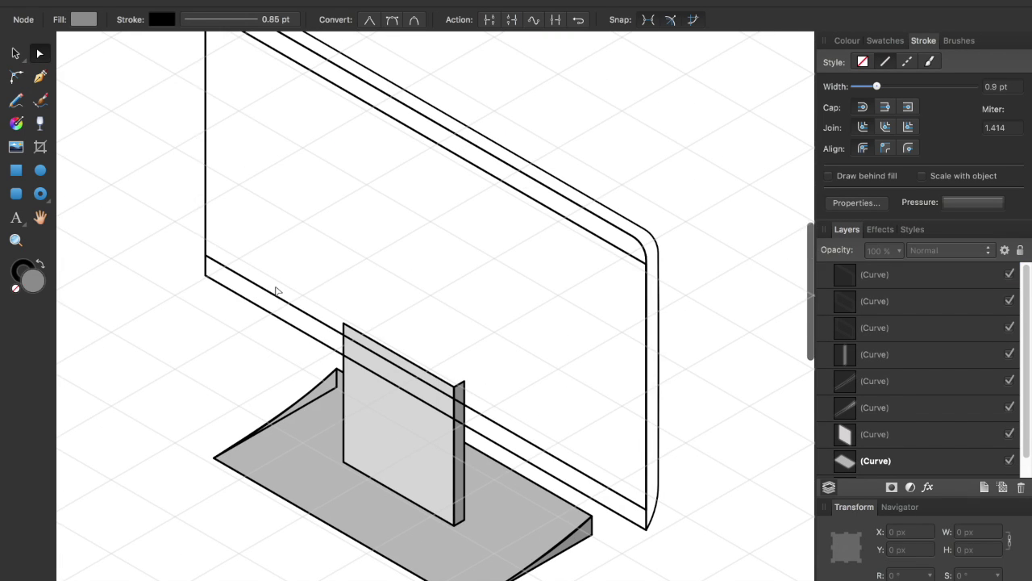
pyautogui.click(276, 294)
pyautogui.click(823, 172)
pyautogui.moveTo(869, 62); pyautogui.dragTo(577, 508)
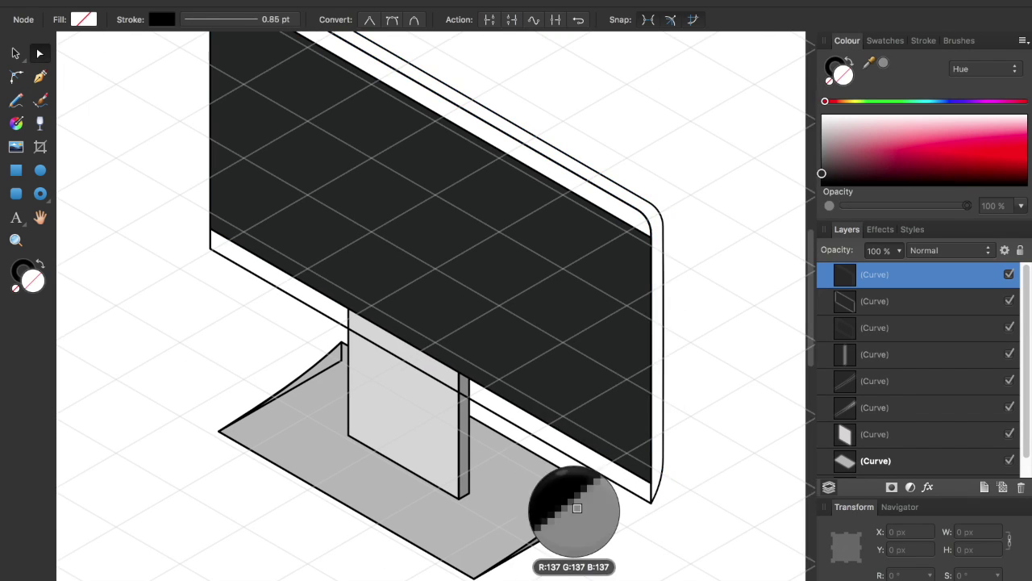
pyautogui.hotkey('ctrl', 'd')
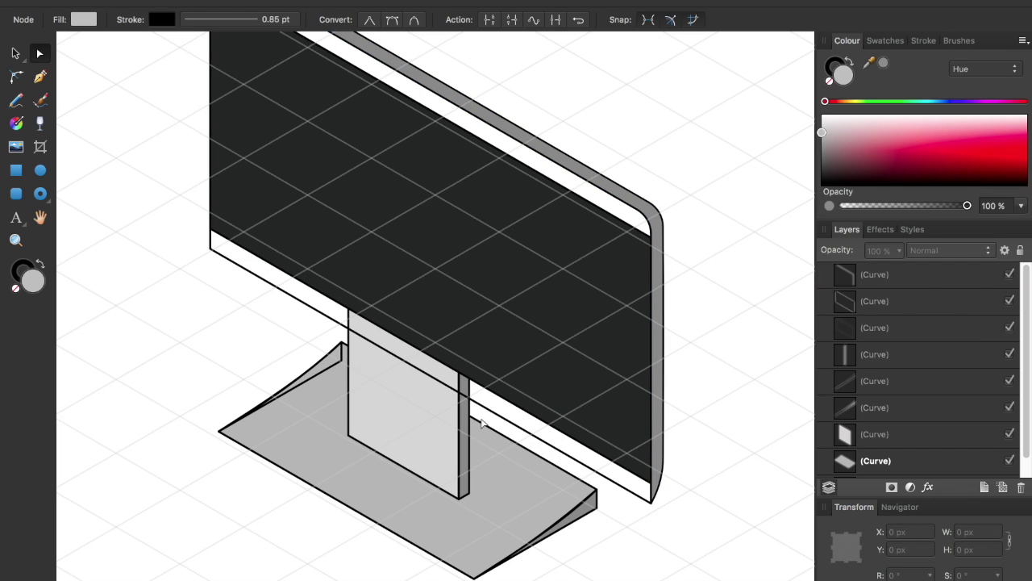
# - Fill the bezel strip below the screen light grey, then select the frame's top edge
pyautogui.click(481, 422)
pyautogui.click(821, 122)
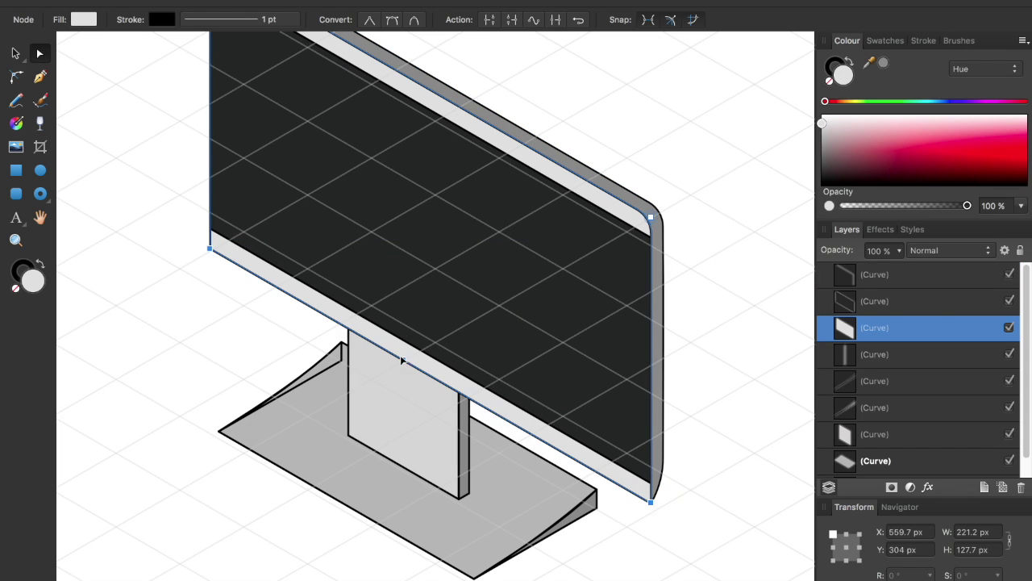
pyautogui.click(660, 453)
pyautogui.scroll(3, 245, 176)
pyautogui.hscroll(-2, 245, 176)
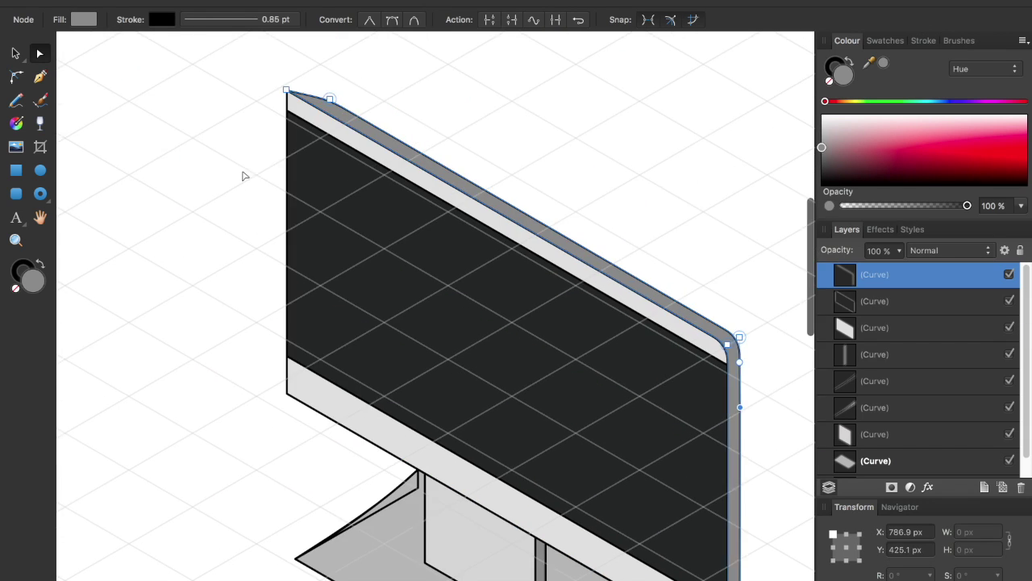
pyautogui.hotkey('ctrl', 'z')
pyautogui.scroll(-5, 242, 161)
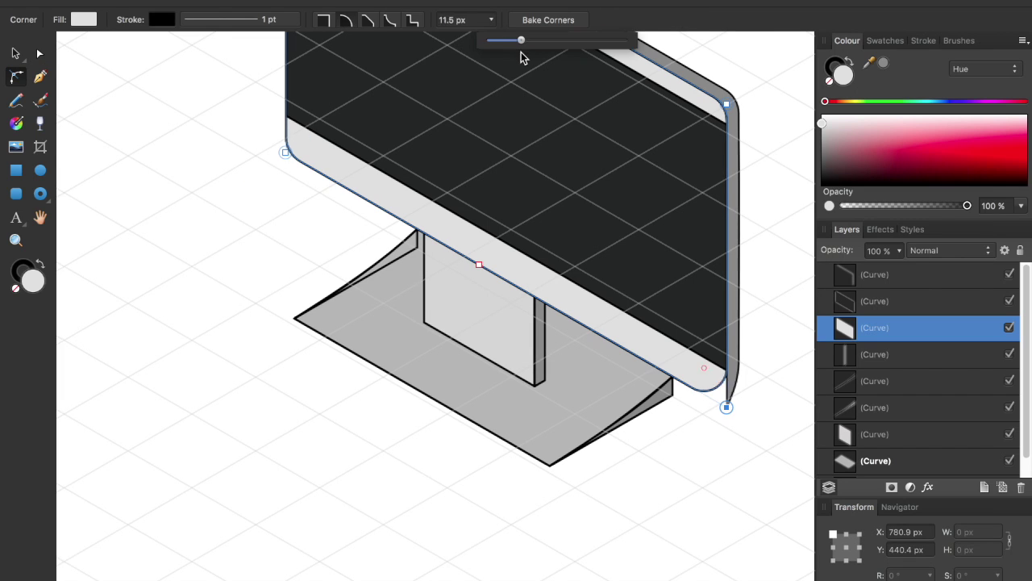
# - Round the bezel's top-left corner using the Corner tool radius
pyautogui.scroll(3, 726, 408)
pyautogui.click(720, 390)
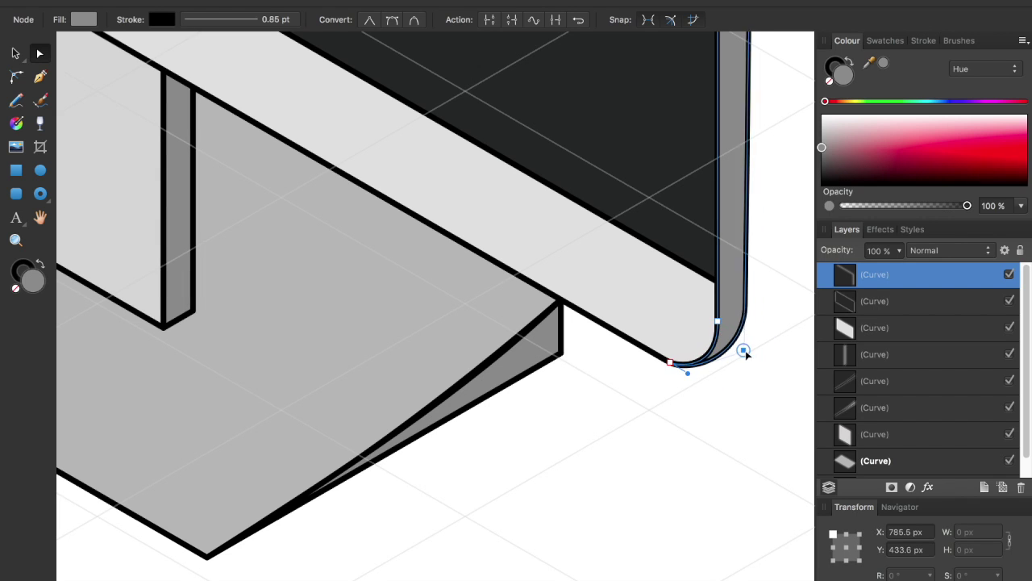
pyautogui.scroll(-3, 732, 362)
pyautogui.hscroll(-2, 732, 395)
pyautogui.scroll(5, 357, 263)
pyautogui.scroll(3, 357, 259)
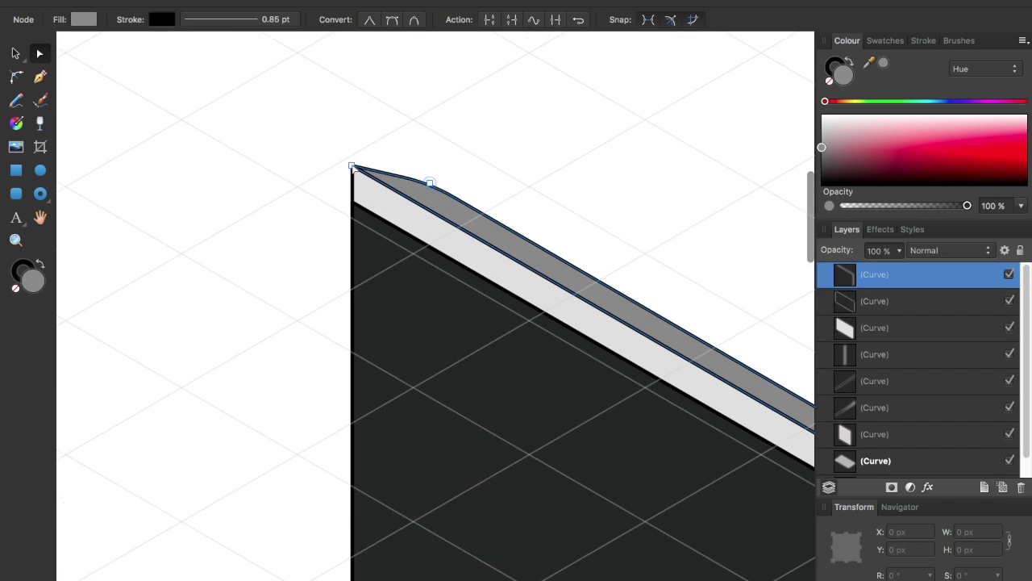
pyautogui.moveTo(491, 20); pyautogui.dragTo(541, 60)
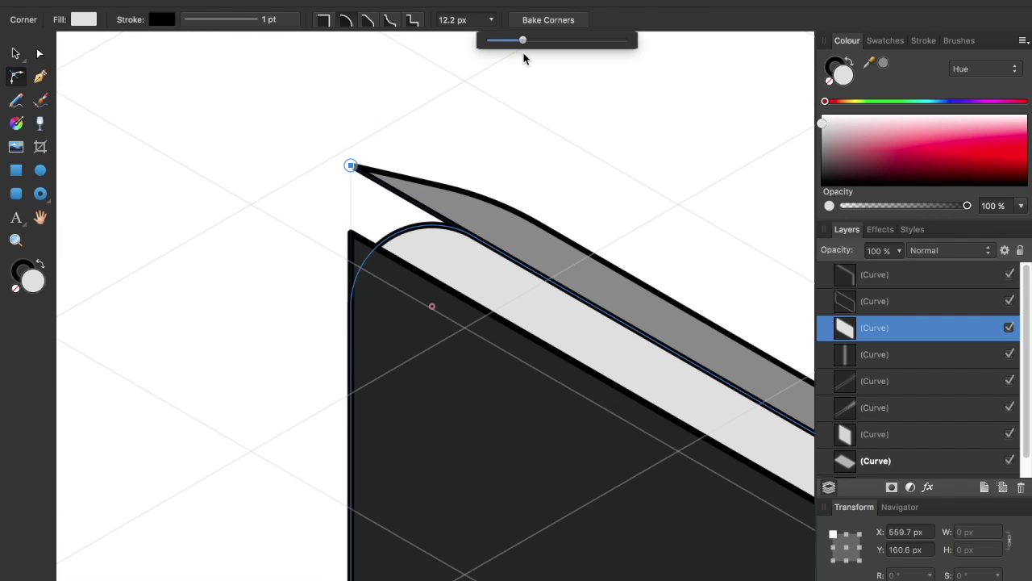
# - Move the grey top strip's corner point to follow the rounded bezel
pyautogui.click(445, 224)
pyautogui.moveTo(363, 172); pyautogui.dragTo(397, 199)
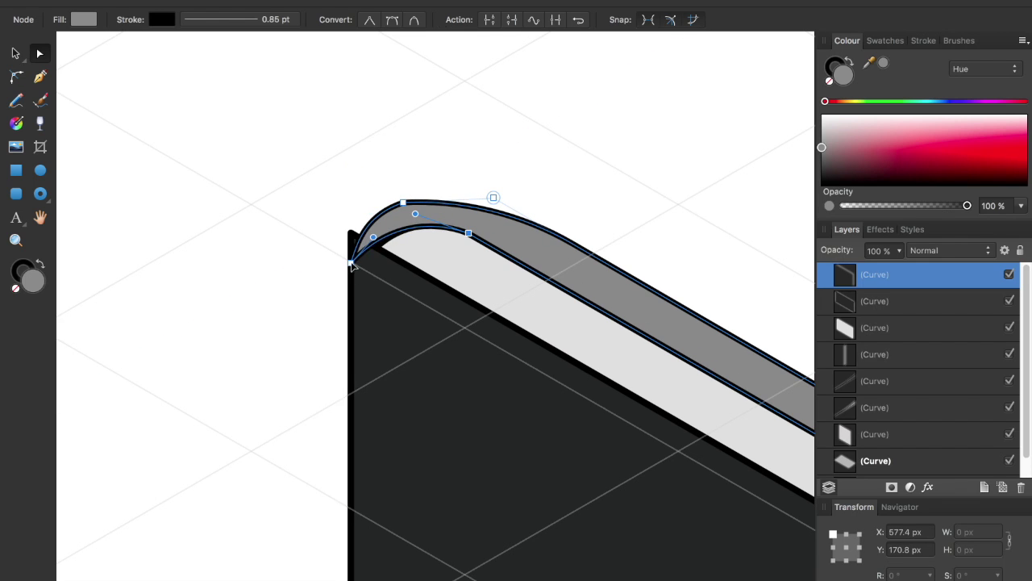
pyautogui.scroll(-2, 363, 242)
pyautogui.scroll(-2, 379, 210)
pyautogui.scroll(-2, 403, 168)
pyautogui.scroll(4, 404, 168)
pyautogui.scroll(-5, 346, 178)
pyautogui.scroll(5, 347, 121)
pyautogui.scroll(-1, 347, 109)
pyautogui.scroll(-4, 379, 97)
pyautogui.scroll(5, 407, 97)
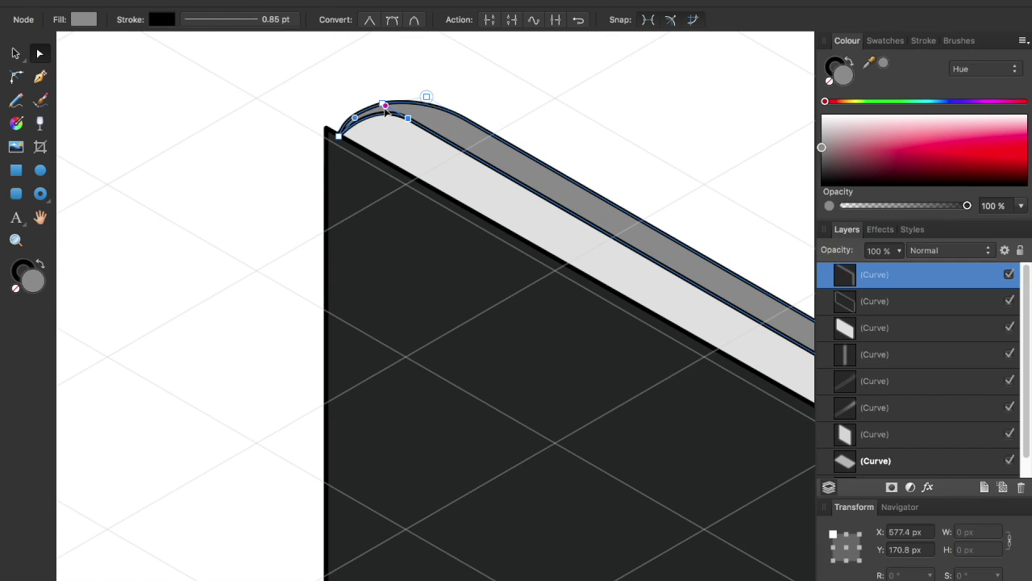
pyautogui.scroll(-3, 343, 105)
pyautogui.scroll(2, 721, 237)
# - Remove the black strokes from every shape and hide the isometric grid
pyautogui.press('v')
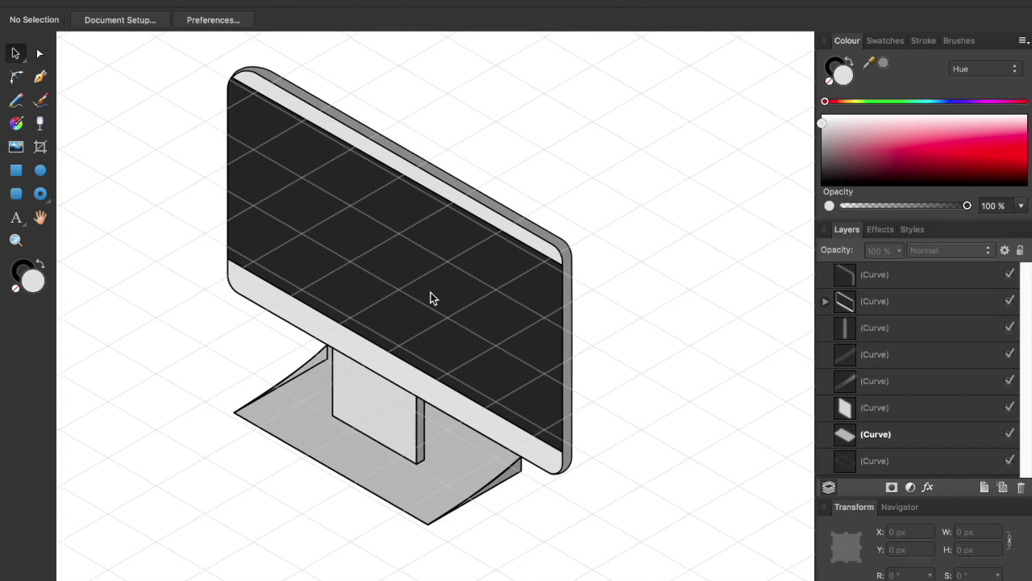
pyautogui.scroll(-2, 431, 295)
pyautogui.hotkey('ctrl', 'a')
pyautogui.click(657, 271)
pyautogui.hotkey('ctrl', "'")
pyautogui.scroll(5, 363, 419)
# - Draw a grey-filled front edge piece for the stand's base with the Pen tool
pyautogui.click(364, 419)
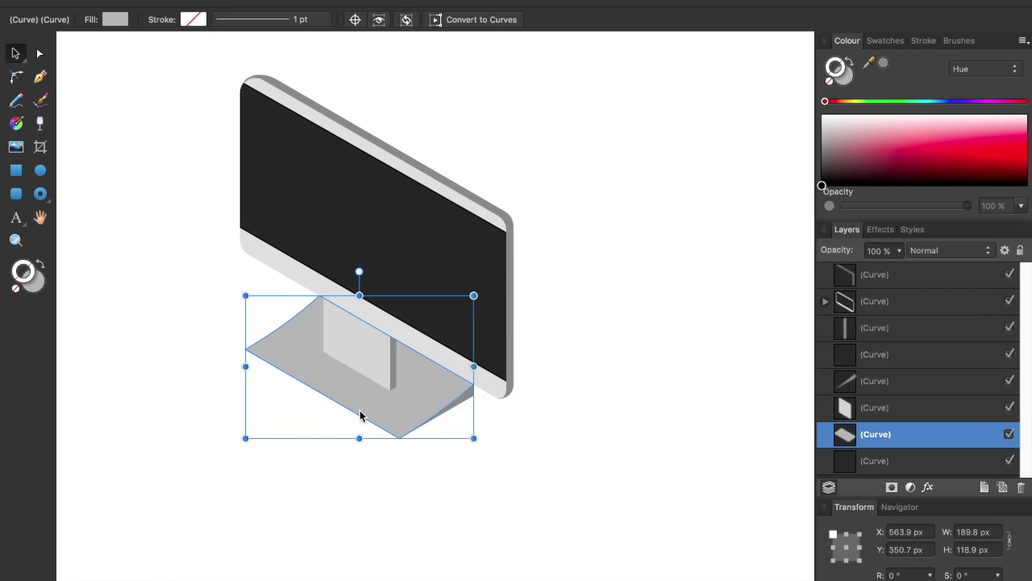
pyautogui.scroll(2, 313, 423)
pyautogui.press('p')
pyautogui.click(551, 549)
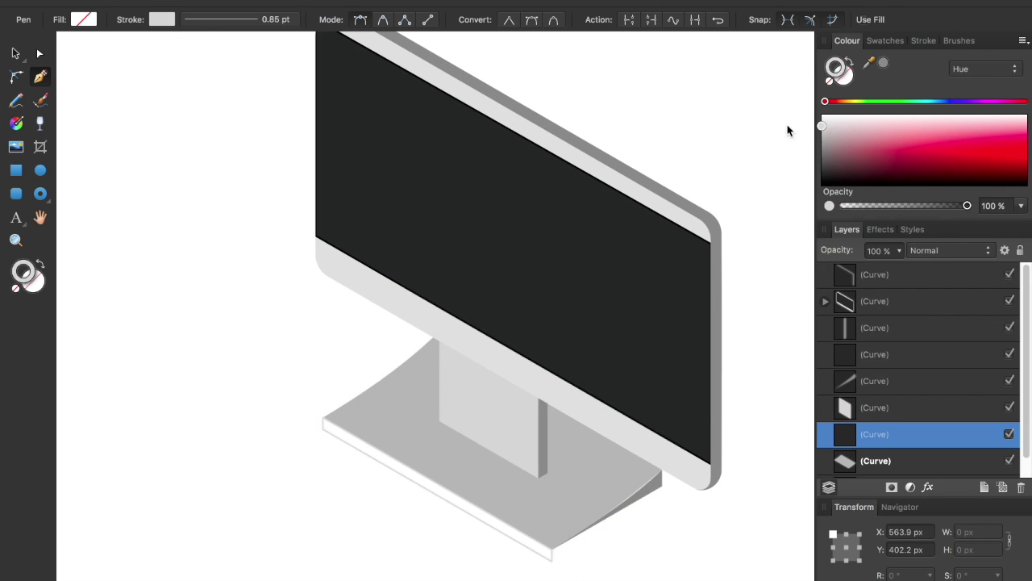
pyautogui.moveTo(788, 130); pyautogui.dragTo(800, 140)
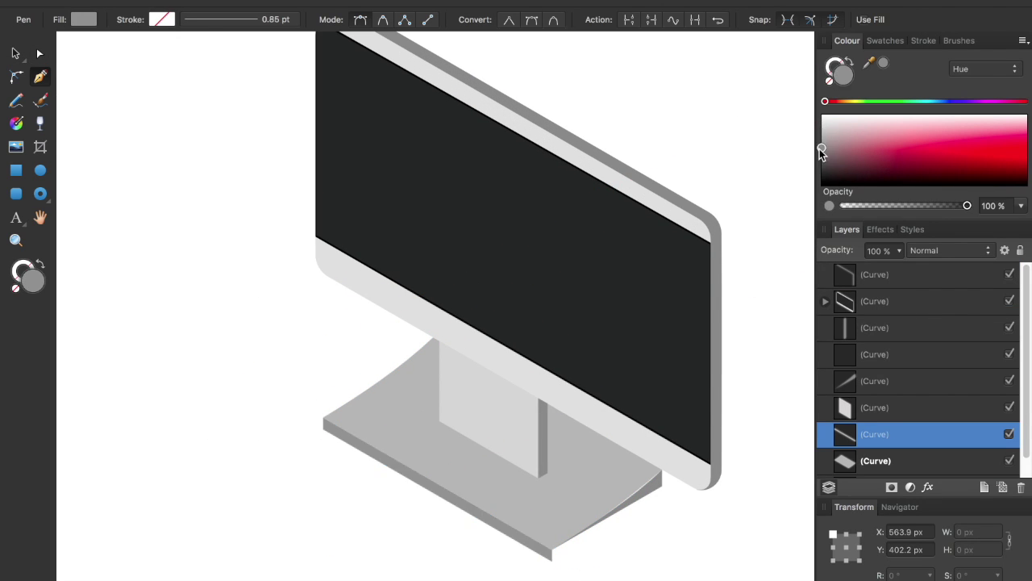
pyautogui.scroll(-3, 311, 299)
pyautogui.scroll(3, 311, 299)
pyautogui.scroll(3, 311, 302)
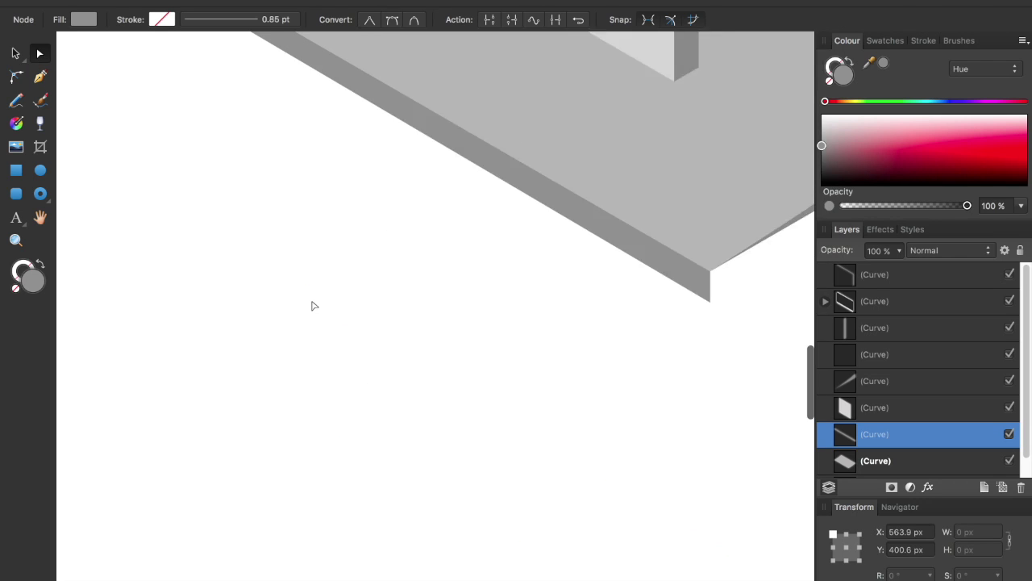
pyautogui.hscroll(5, 428, 230)
# - Snap the edge piece's corner point onto the base corner
pyautogui.click(429, 230)
pyautogui.scroll(2, 376, 317)
pyautogui.scroll(2, 396, 325)
pyautogui.click(541, 192)
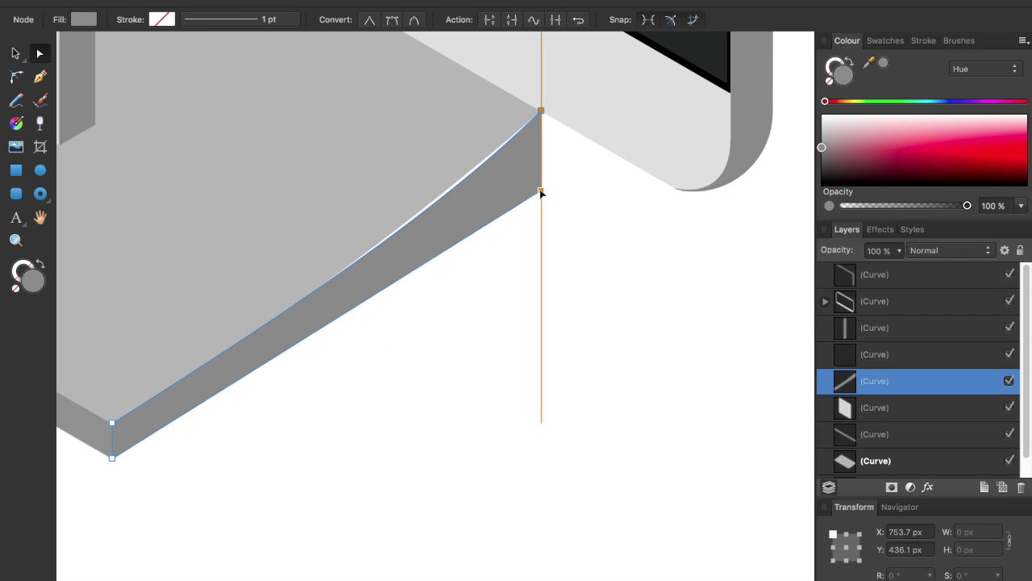
pyautogui.scroll(-3, 270, 329)
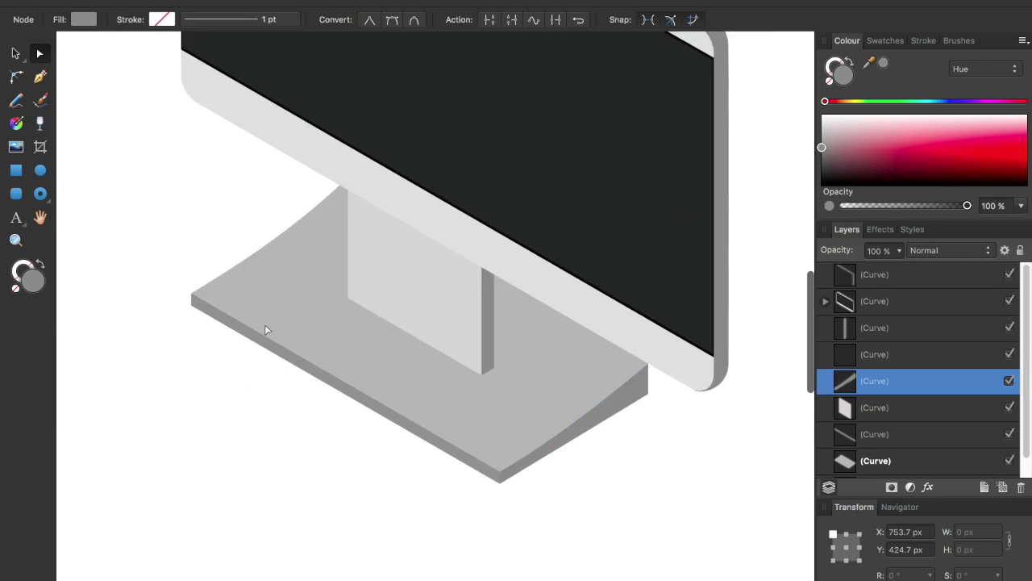
# - Check the points of the bezel, frame side piece and screen shape
pyautogui.press('v')
pyautogui.click(450, 294)
pyautogui.scroll(3, 329, 318)
pyautogui.click(499, 227)
pyautogui.press('a')
pyautogui.moveTo(247, 92); pyautogui.dragTo(572, 320)
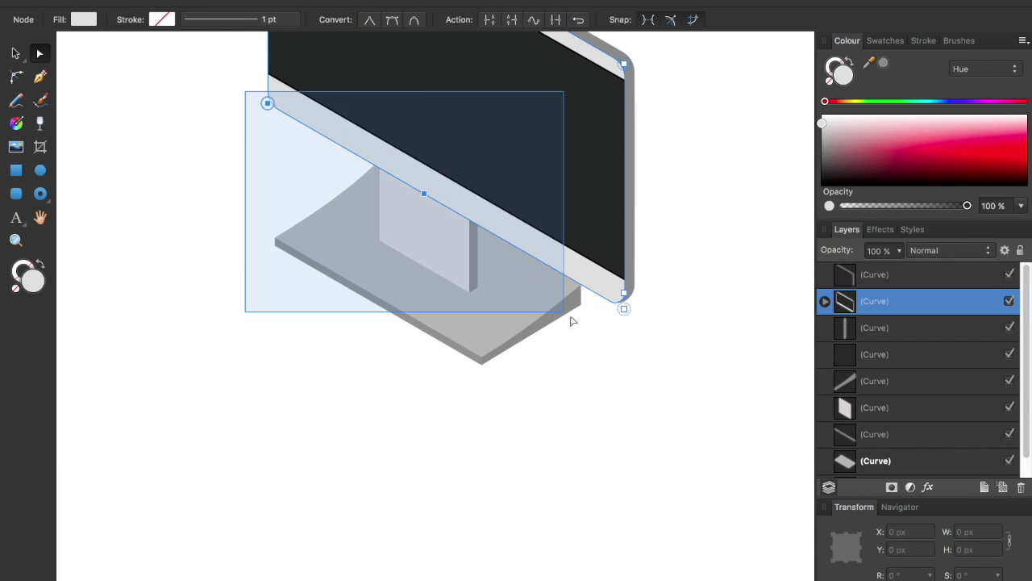
pyautogui.click(631, 295)
pyautogui.scroll(-3, 637, 329)
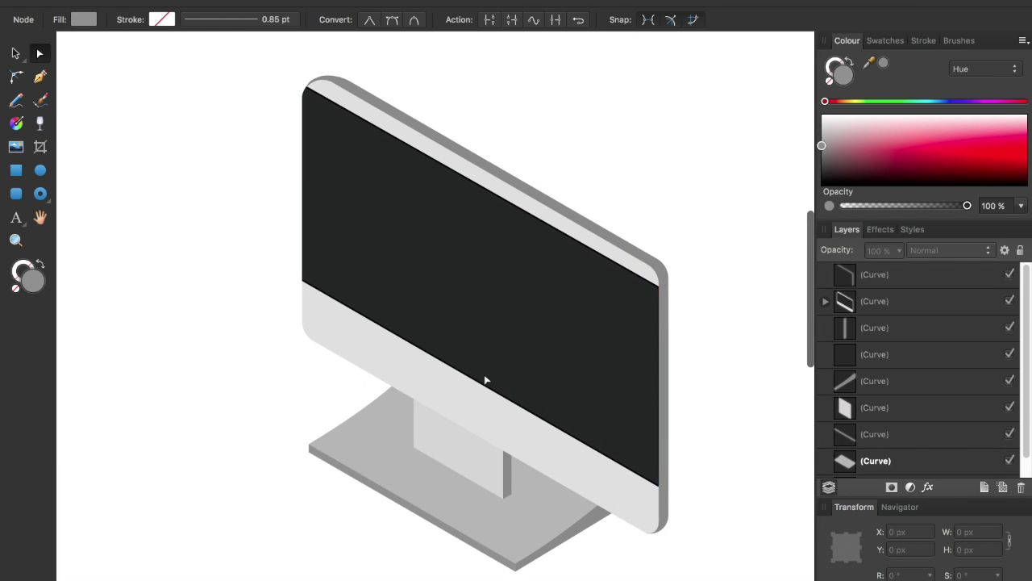
pyautogui.moveTo(261, 249); pyautogui.dragTo(668, 524)
pyautogui.click(718, 476)
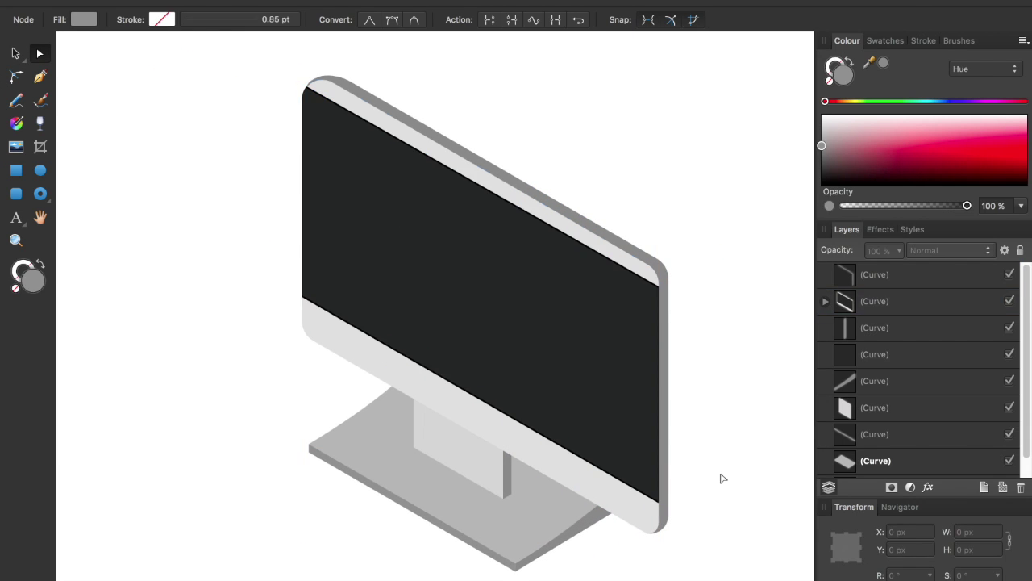
pyautogui.click(471, 293)
# - Draw a tiny black camera dot on the monitor's top bezel
pyautogui.click(92, 115)
pyautogui.scroll(3, 91, 115)
pyautogui.press('m')
pyautogui.moveTo(421, 172); pyautogui.dragTo(428, 184)
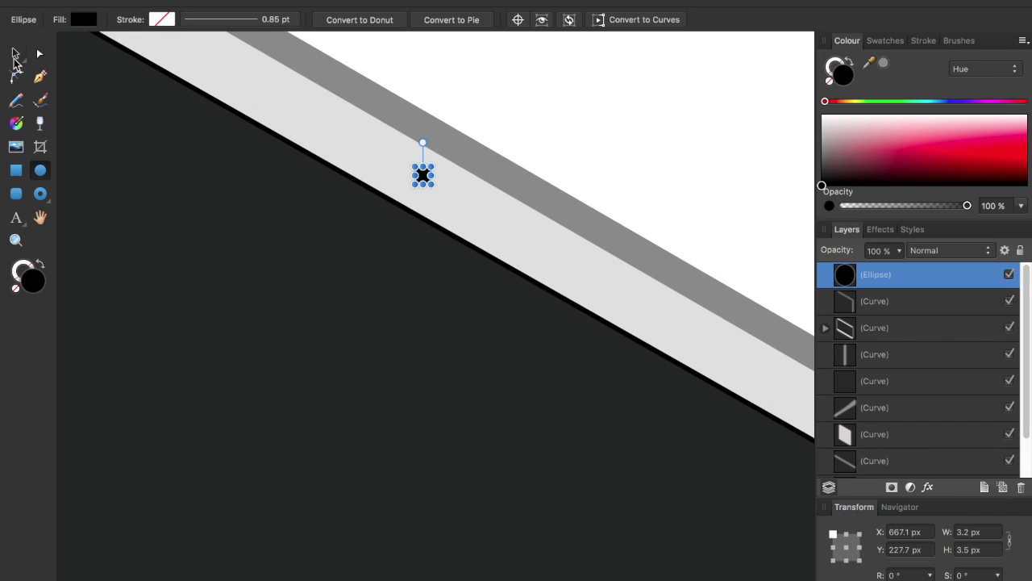
pyautogui.press('v')
pyautogui.scroll(-5, 433, 200)
# - Narrow the stand's base and its edge piece by lowering their width
pyautogui.hotkey('ctrl', 'd')
pyautogui.hotkey('ctrl', 'a')
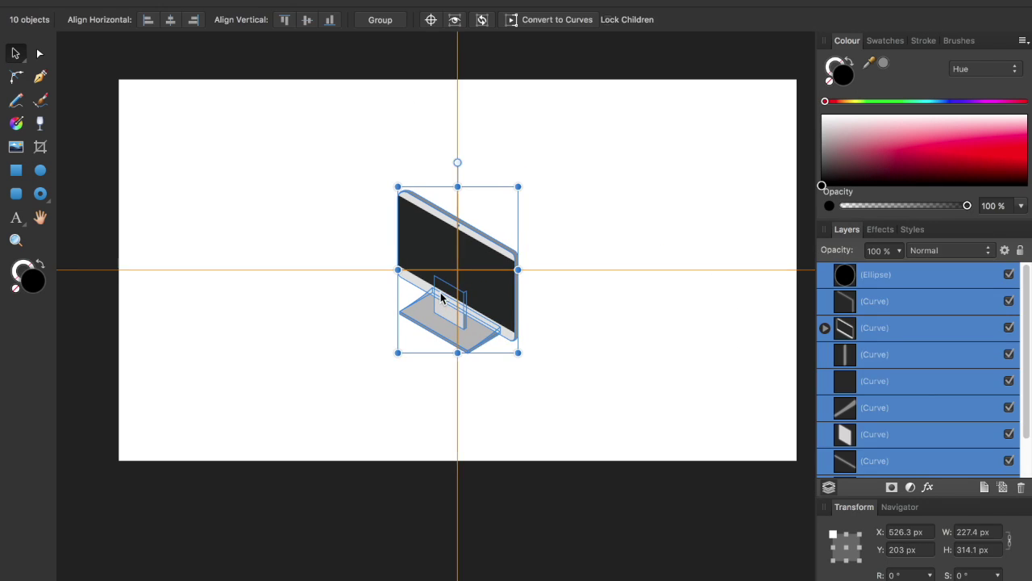
pyautogui.hotkey('ctrl', 'd')
pyautogui.scroll(5, 469, 320)
pyautogui.click(468, 320)
pyautogui.keyDown('shift'); pyautogui.click(528, 367); pyautogui.keyUp('shift')
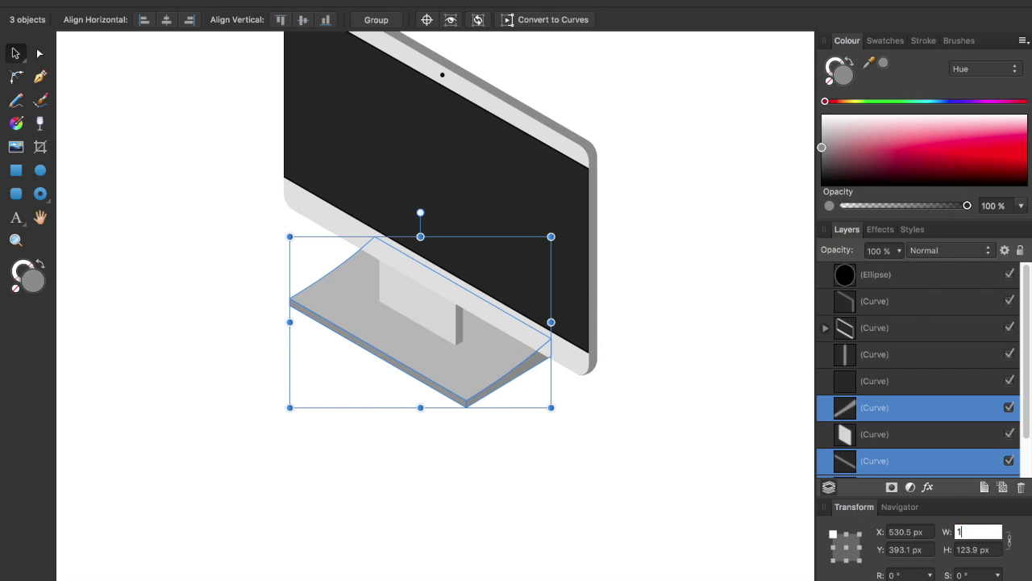
pyautogui.press('Return')
pyautogui.hotkey('ctrl', 'd')
# - Inspect the stand's post with the Node tool, then deselect it
pyautogui.press('a')
pyautogui.scroll(5, 454, 344)
pyautogui.click(488, 331)
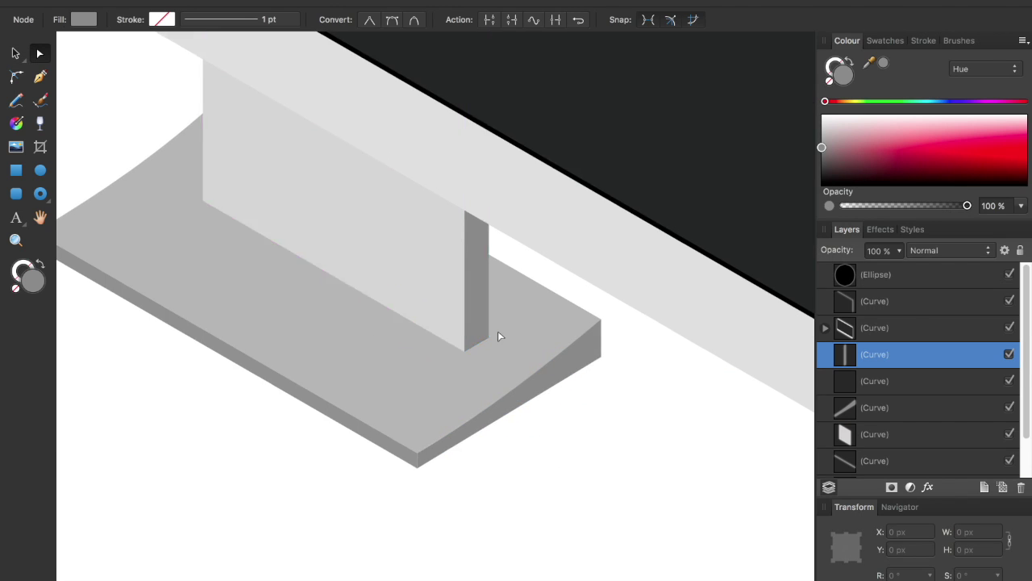
pyautogui.scroll(3, 498, 332)
pyautogui.scroll(-8, 471, 348)
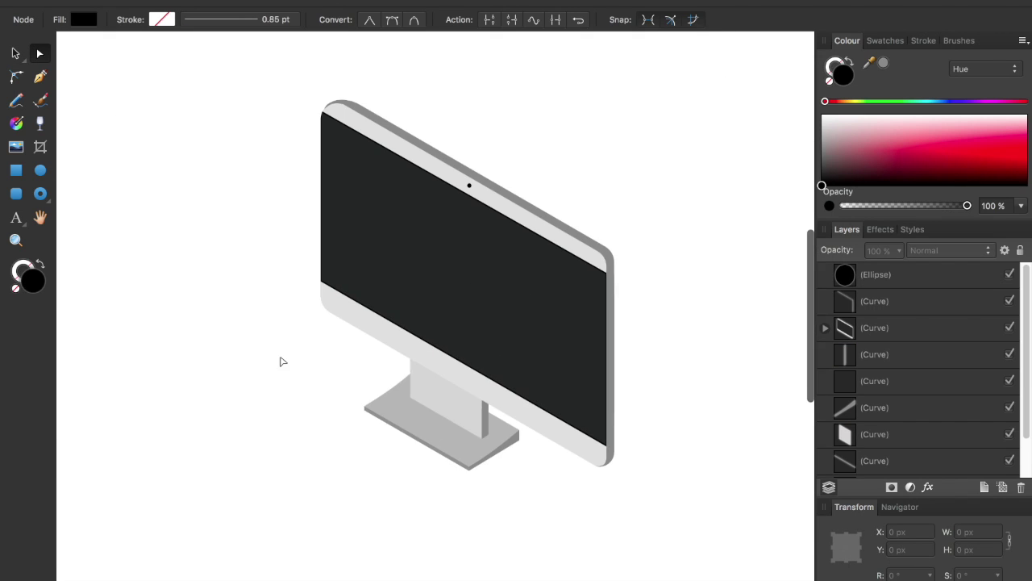
pyautogui.press('v')
pyautogui.hotkey('ctrl', 'd')
# - Shift the screen body and camera dot slightly to the left
pyautogui.moveTo(748, 41); pyautogui.dragTo(271, 500)
pyautogui.click(453, 366)
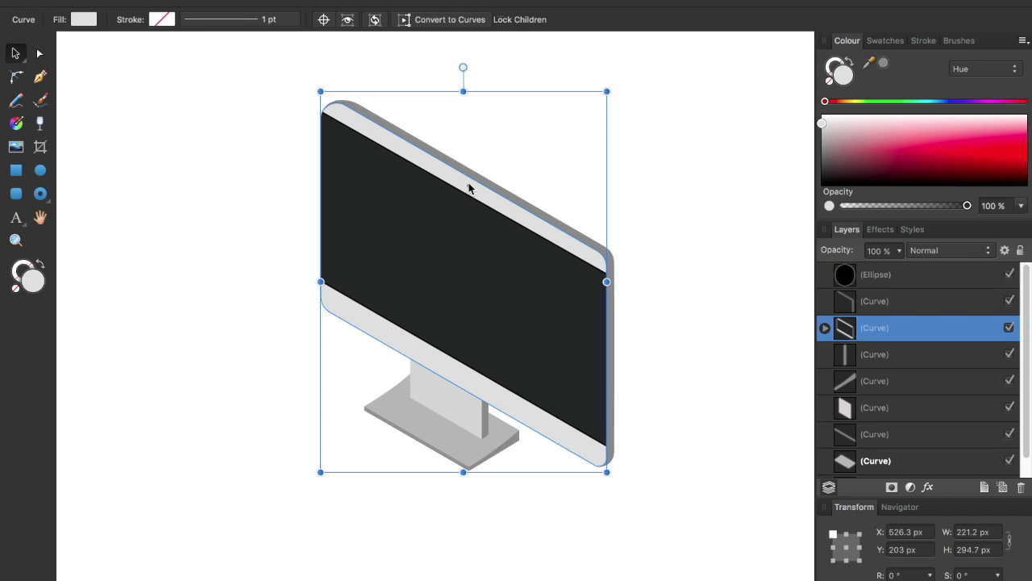
pyautogui.keyDown('shift'); pyautogui.click(469, 185); pyautogui.keyUp('shift')
pyautogui.moveTo(462, 378); pyautogui.dragTo(523, 335)
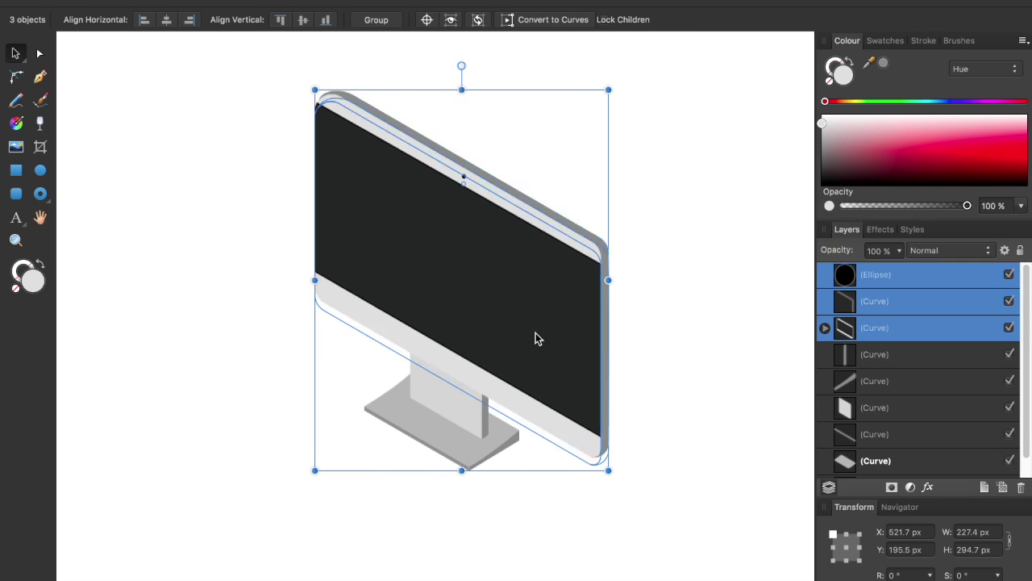
pyautogui.click(671, 331)
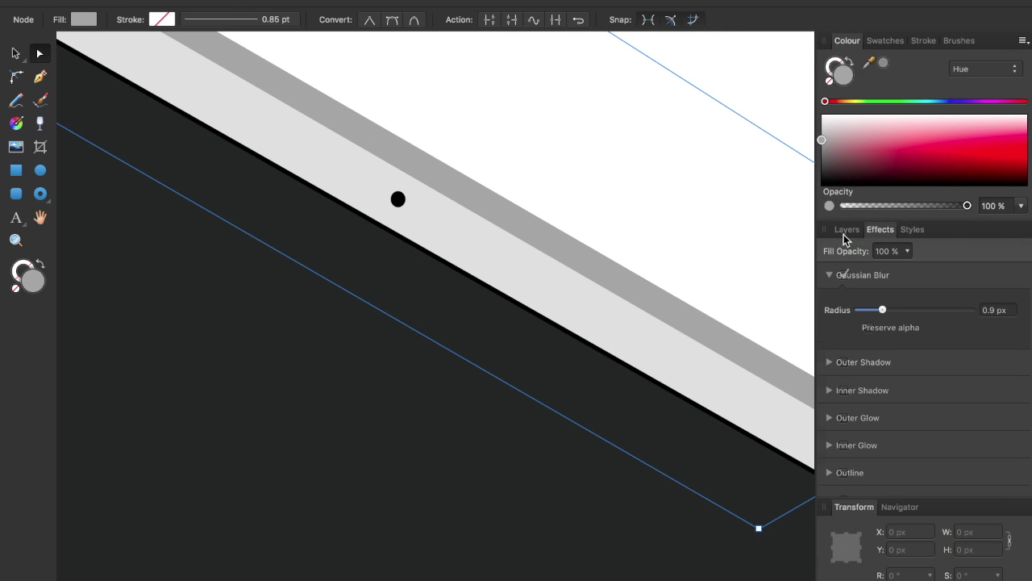
pyautogui.click(846, 230)
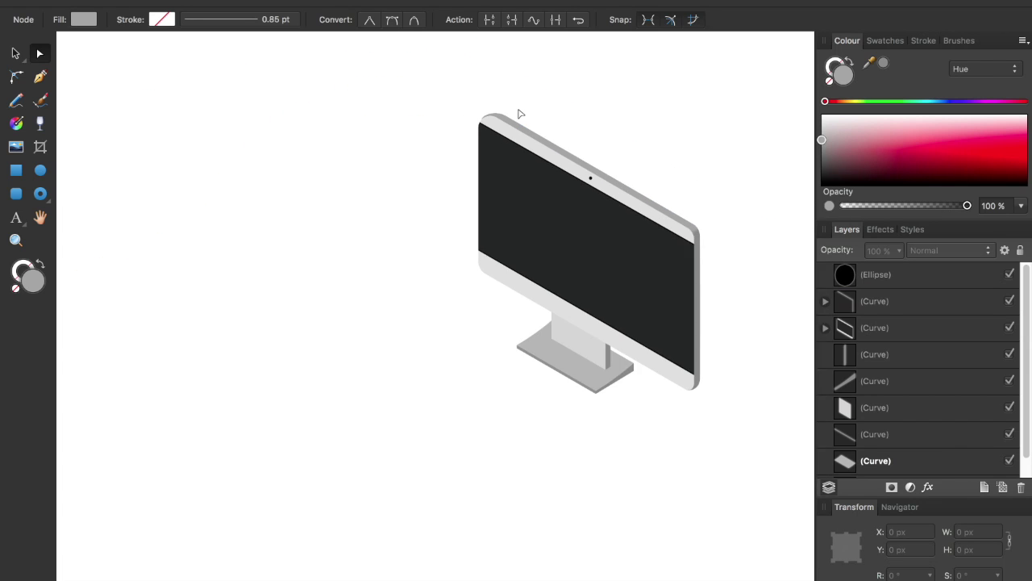
# - Add a page-sized cyan rectangle and layer it beneath the monitor artwork
pyautogui.press('m')
pyautogui.moveTo(235, 173); pyautogui.dragTo(554, 316)
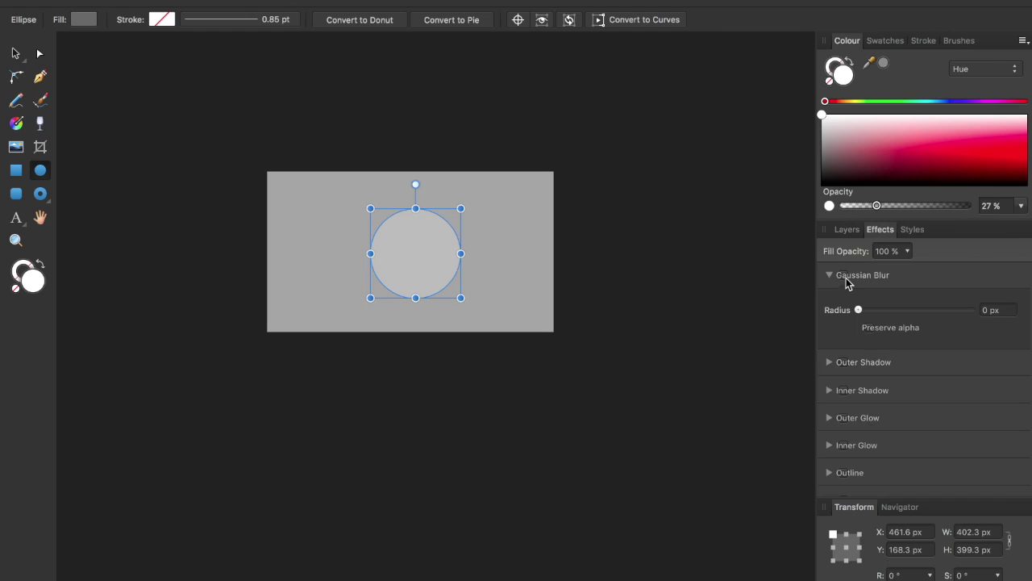
pyautogui.click(845, 229)
pyautogui.click(879, 301)
pyautogui.moveTo(938, 102); pyautogui.dragTo(937, 102)
pyautogui.click(877, 288)
pyautogui.moveTo(877, 288); pyautogui.dragTo(888, 476)
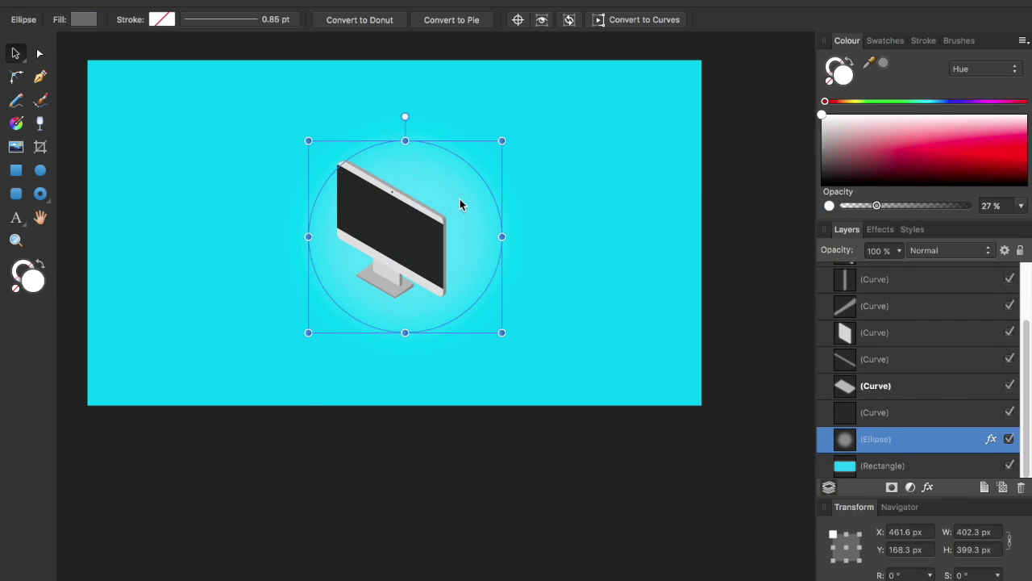